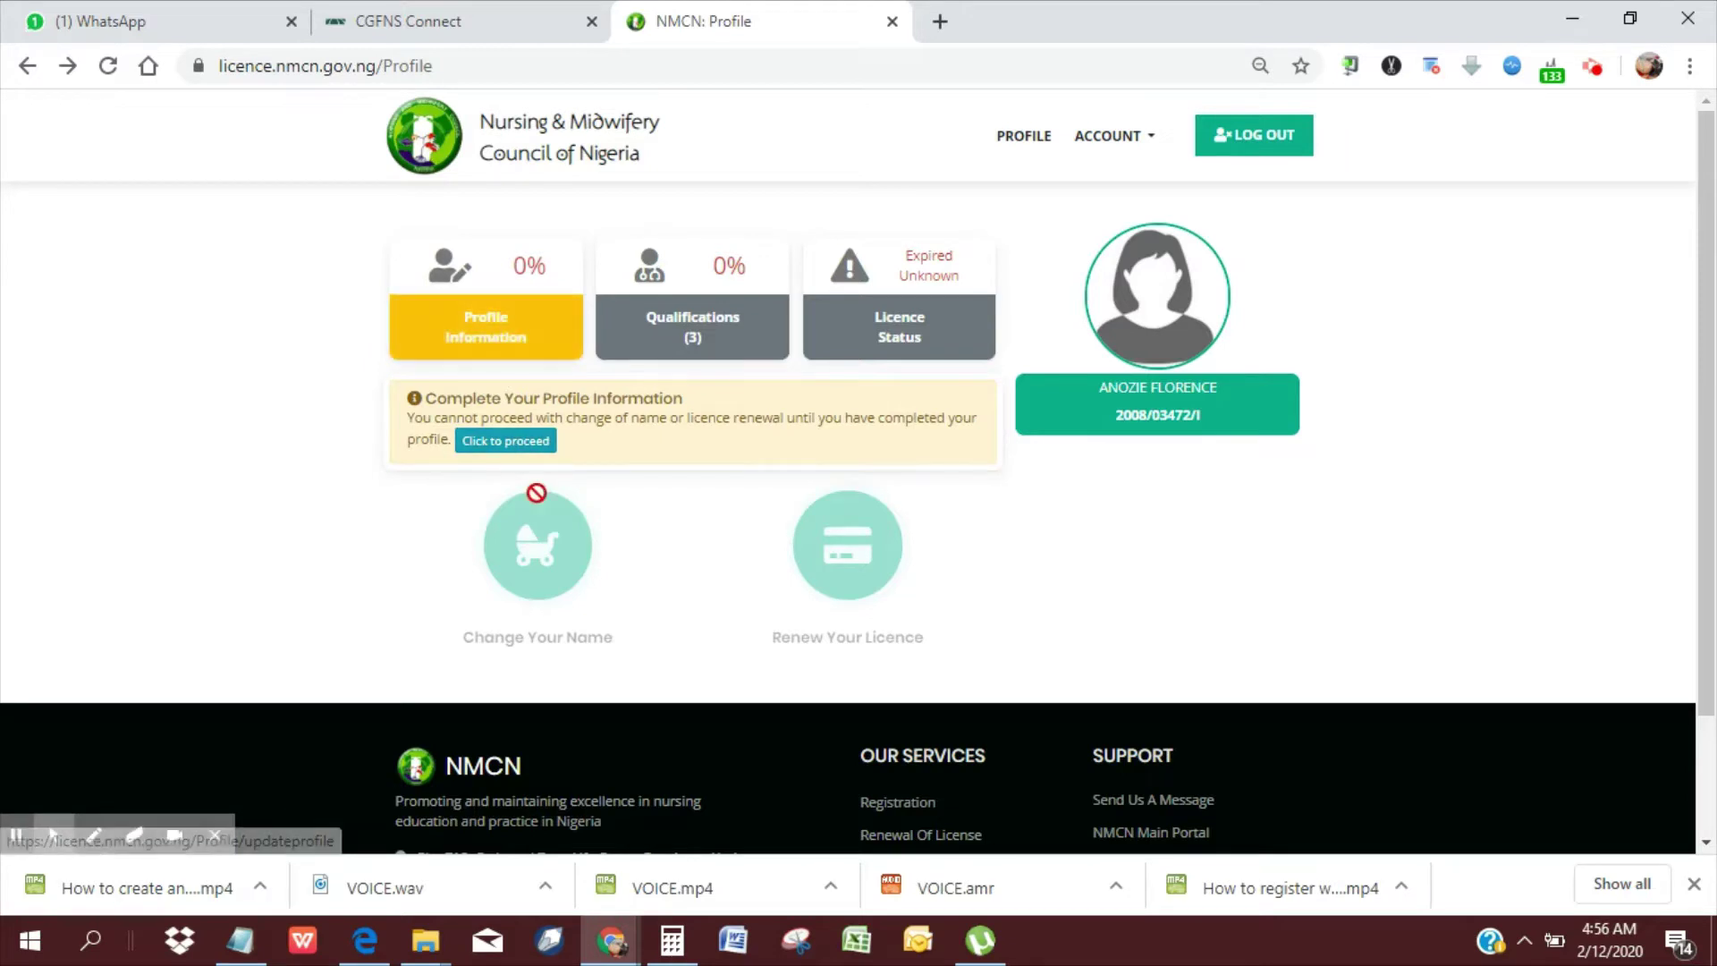
- Enter marital status Married, HND qualification, email, state IMO and LGA Owerri Municipal
{"action": "left_click", "coordinate": [525, 449]}
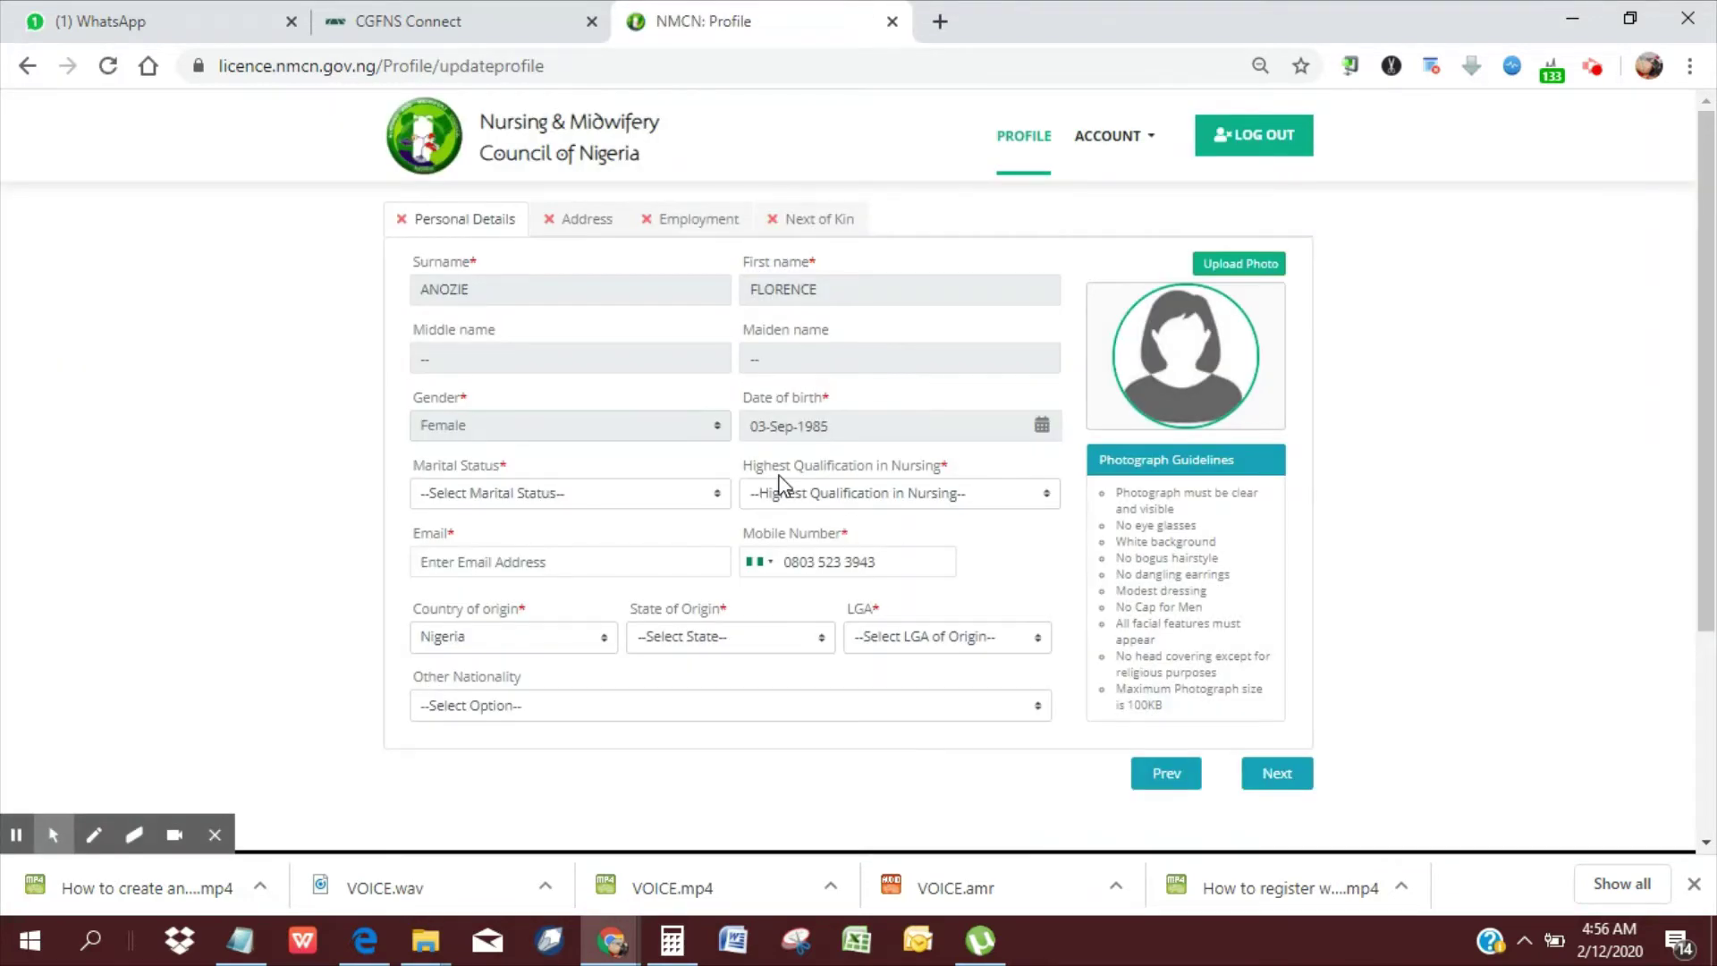
{"action": "mouse_move", "coordinate": [118, 835]}
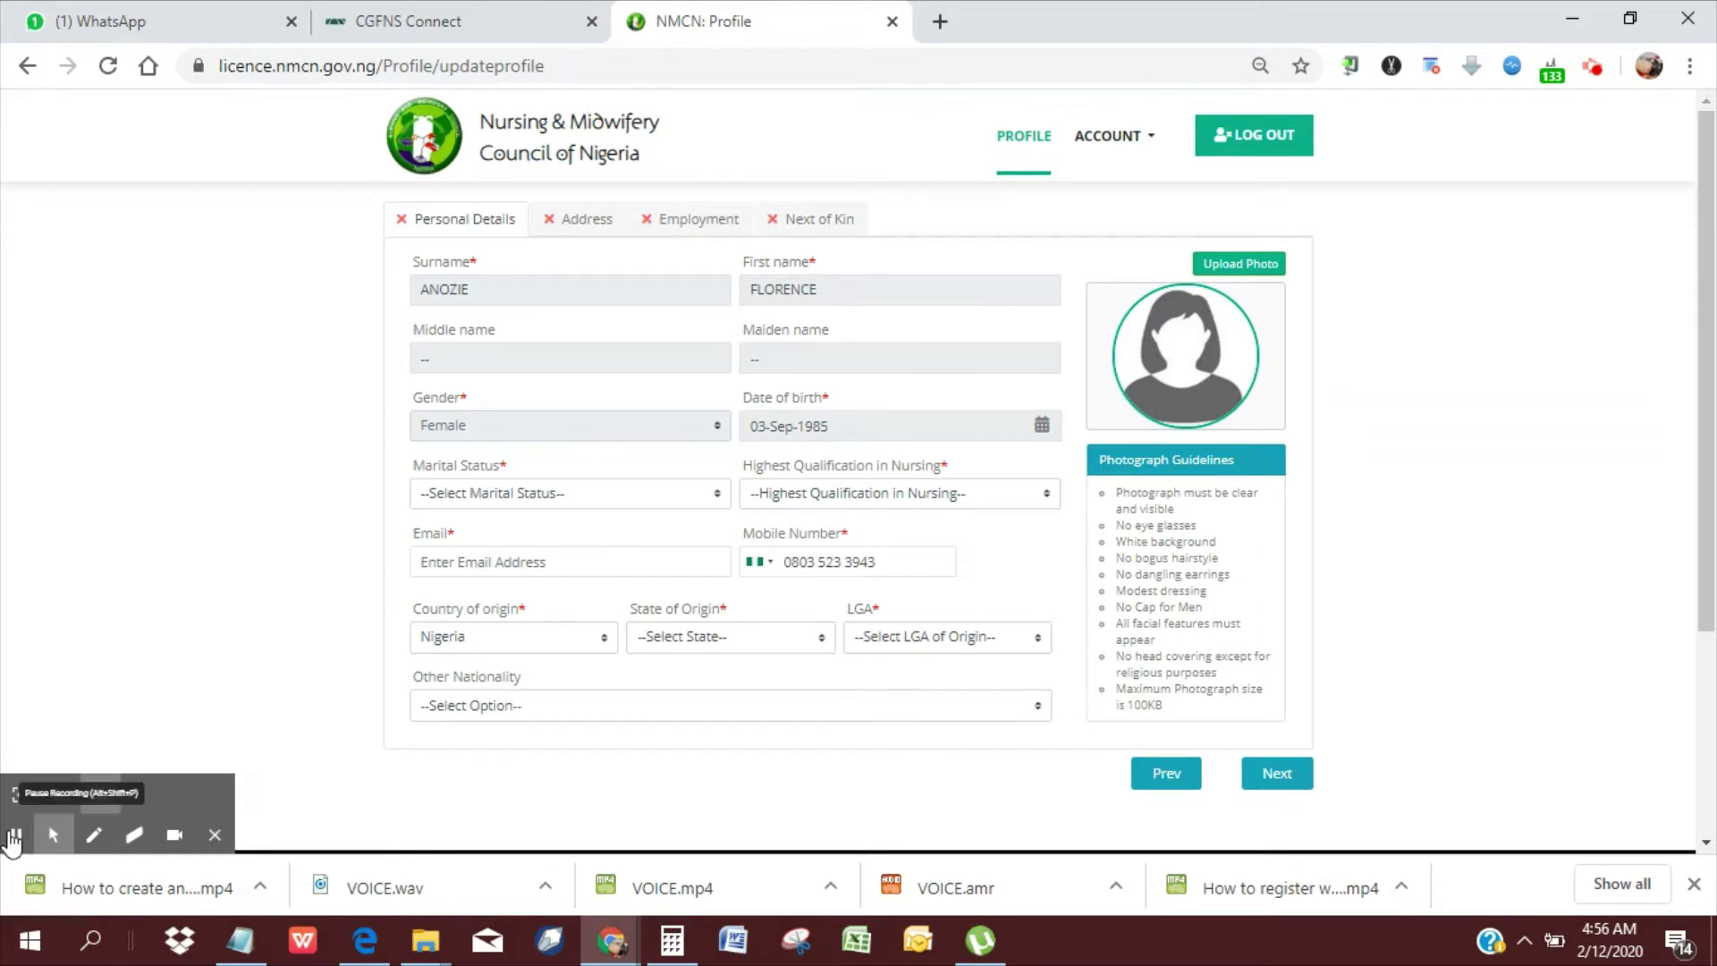
{"action": "left_click", "coordinate": [12, 838]}
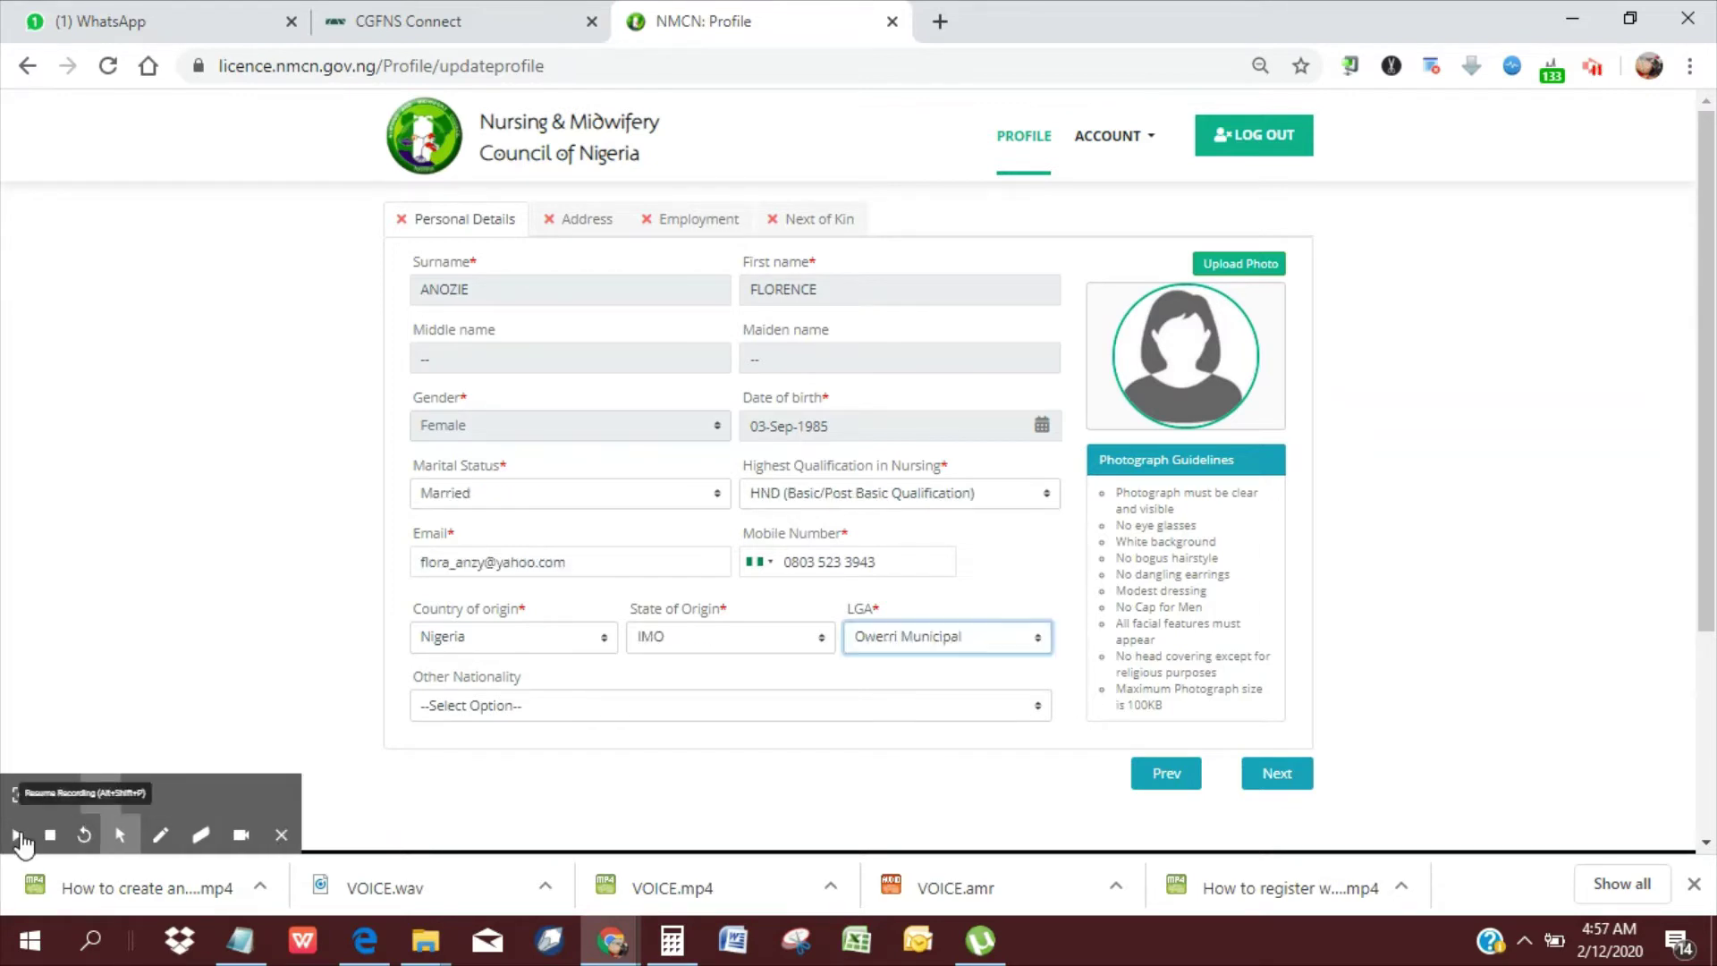
{"action": "left_click", "coordinate": [17, 838]}
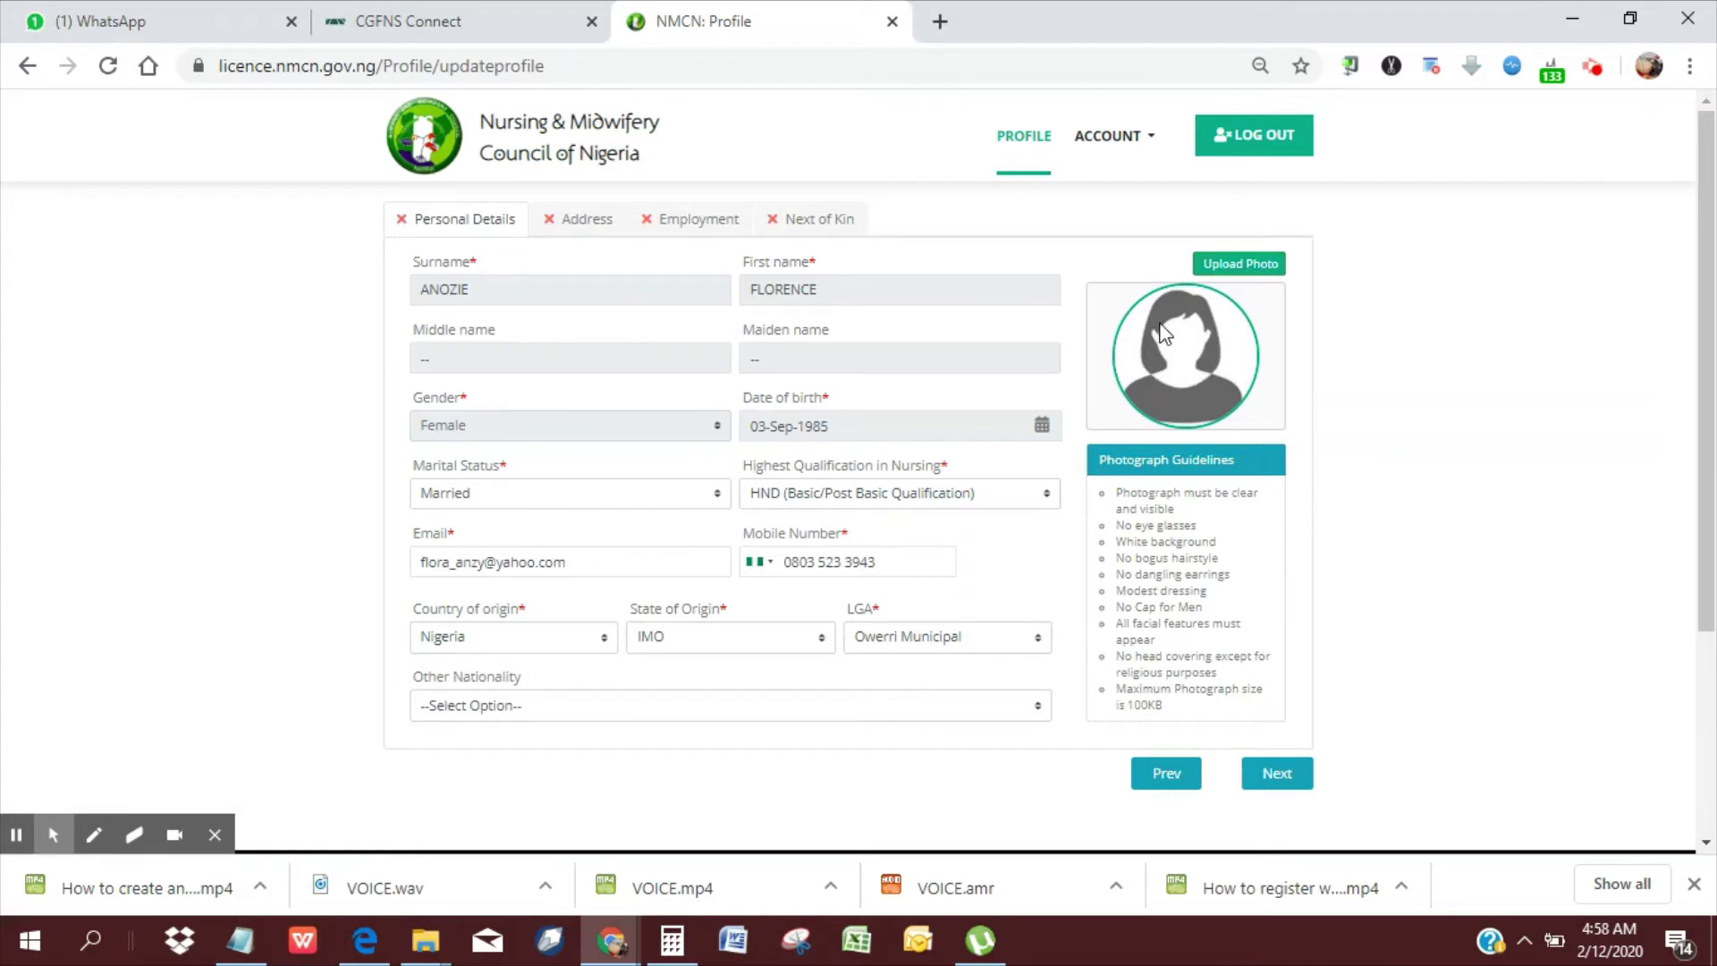
- Upload PASSPORT.JPG as the profile passport photograph
{"action": "left_click", "coordinate": [1236, 270]}
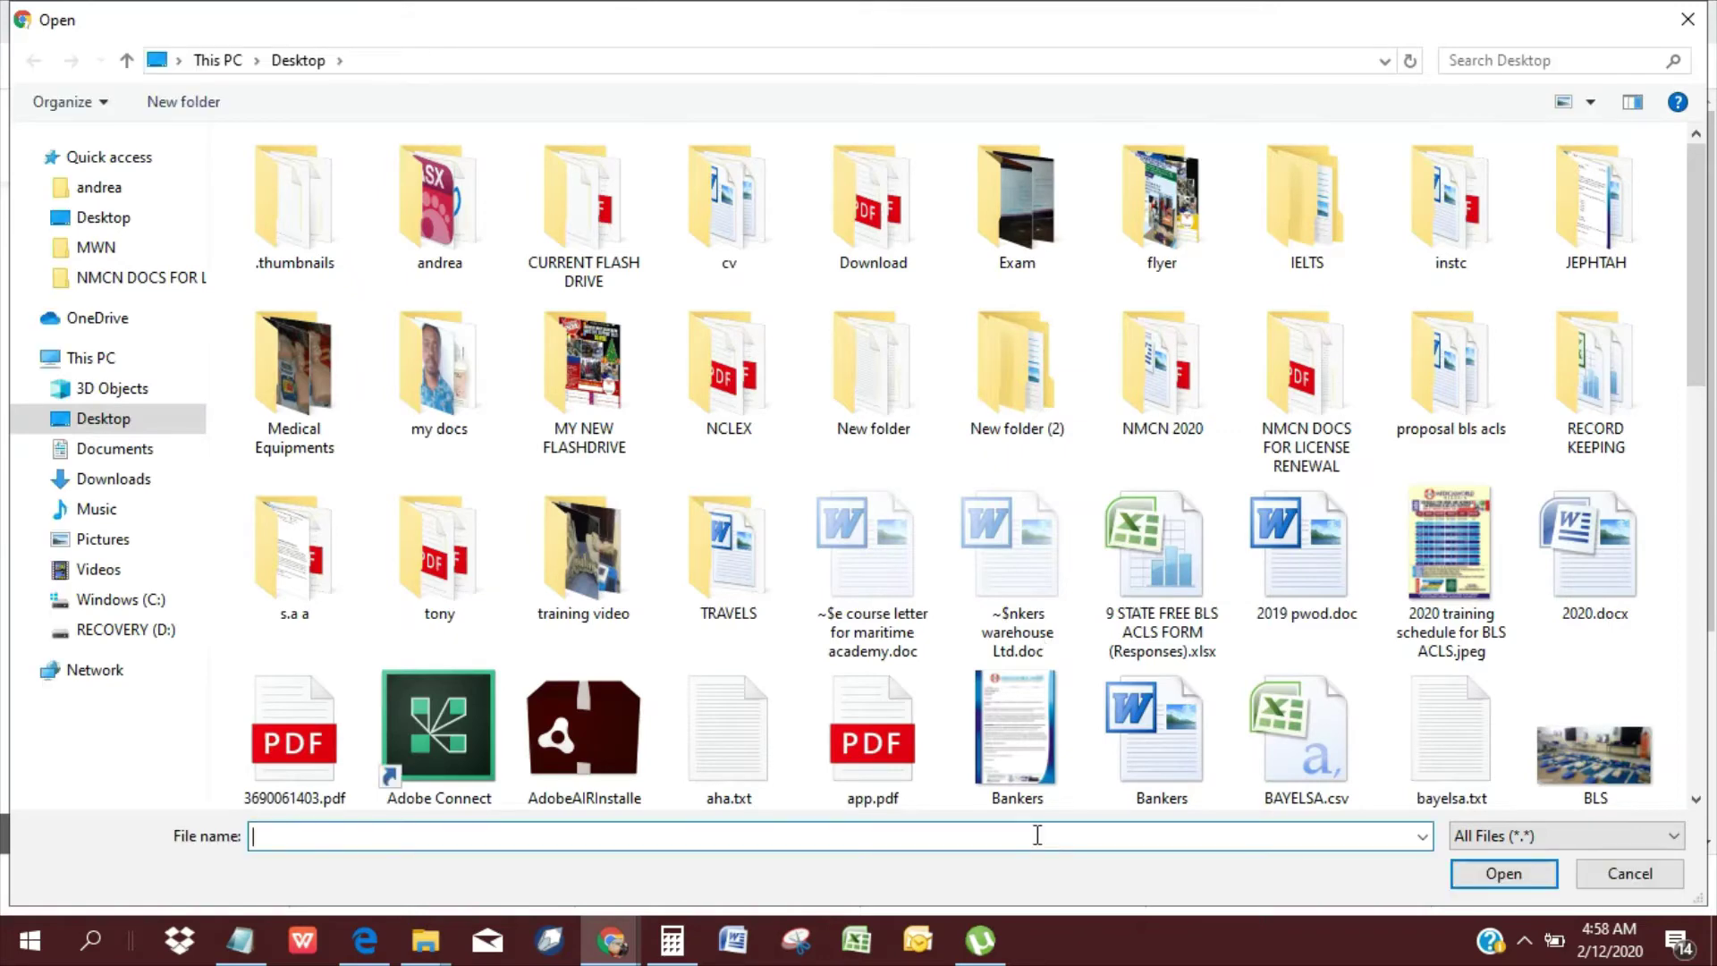
{"action": "type", "text": "pa"}
{"action": "key", "text": "Down"}
{"action": "key", "text": "Return"}
{"action": "key", "text": "Return"}
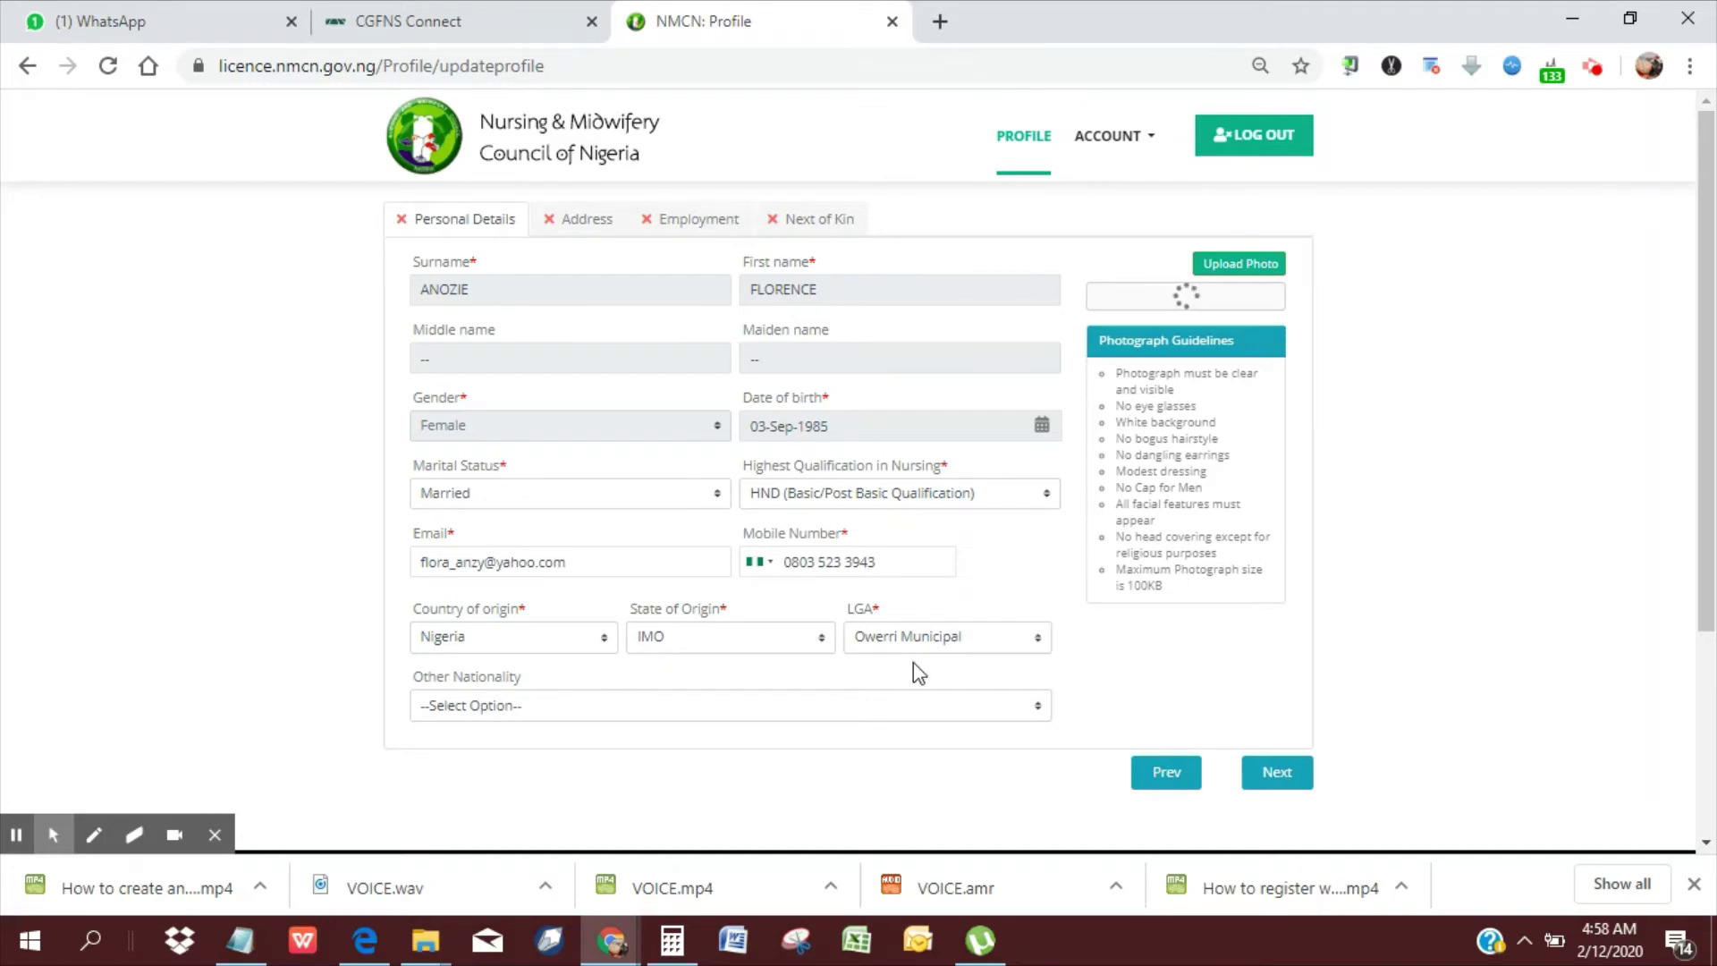
{"action": "mouse_move", "coordinate": [16, 836]}
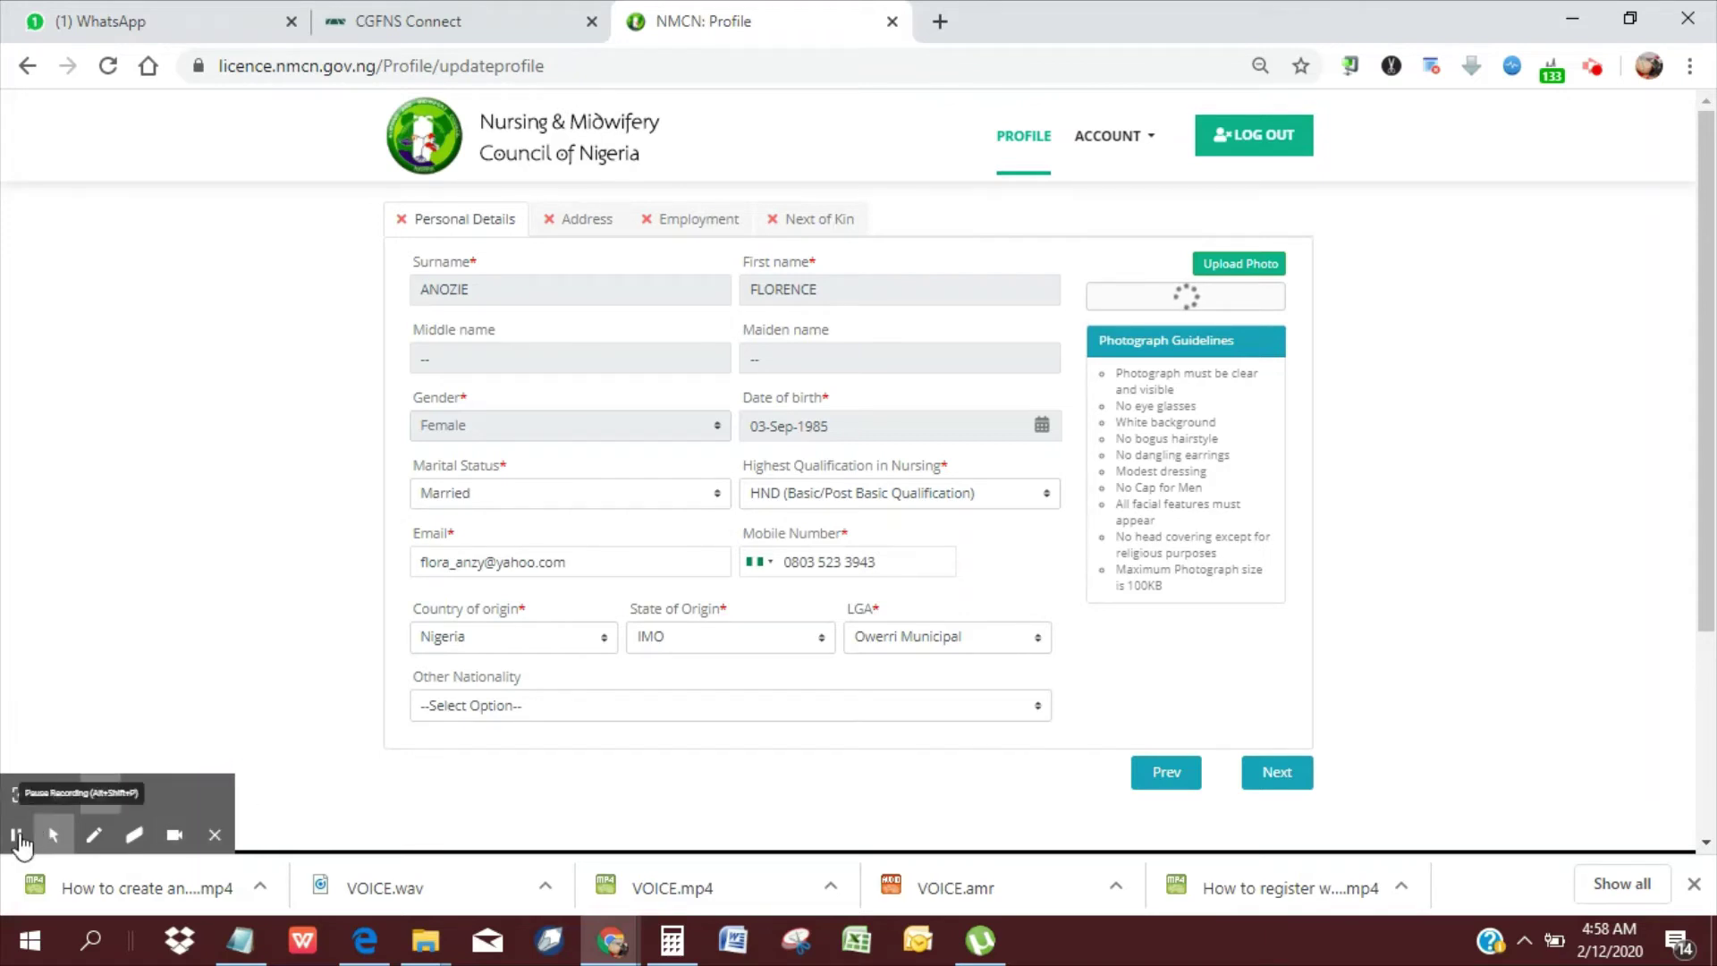
- Save the personal details and proceed to the Address section
{"action": "left_click", "coordinate": [16, 835]}
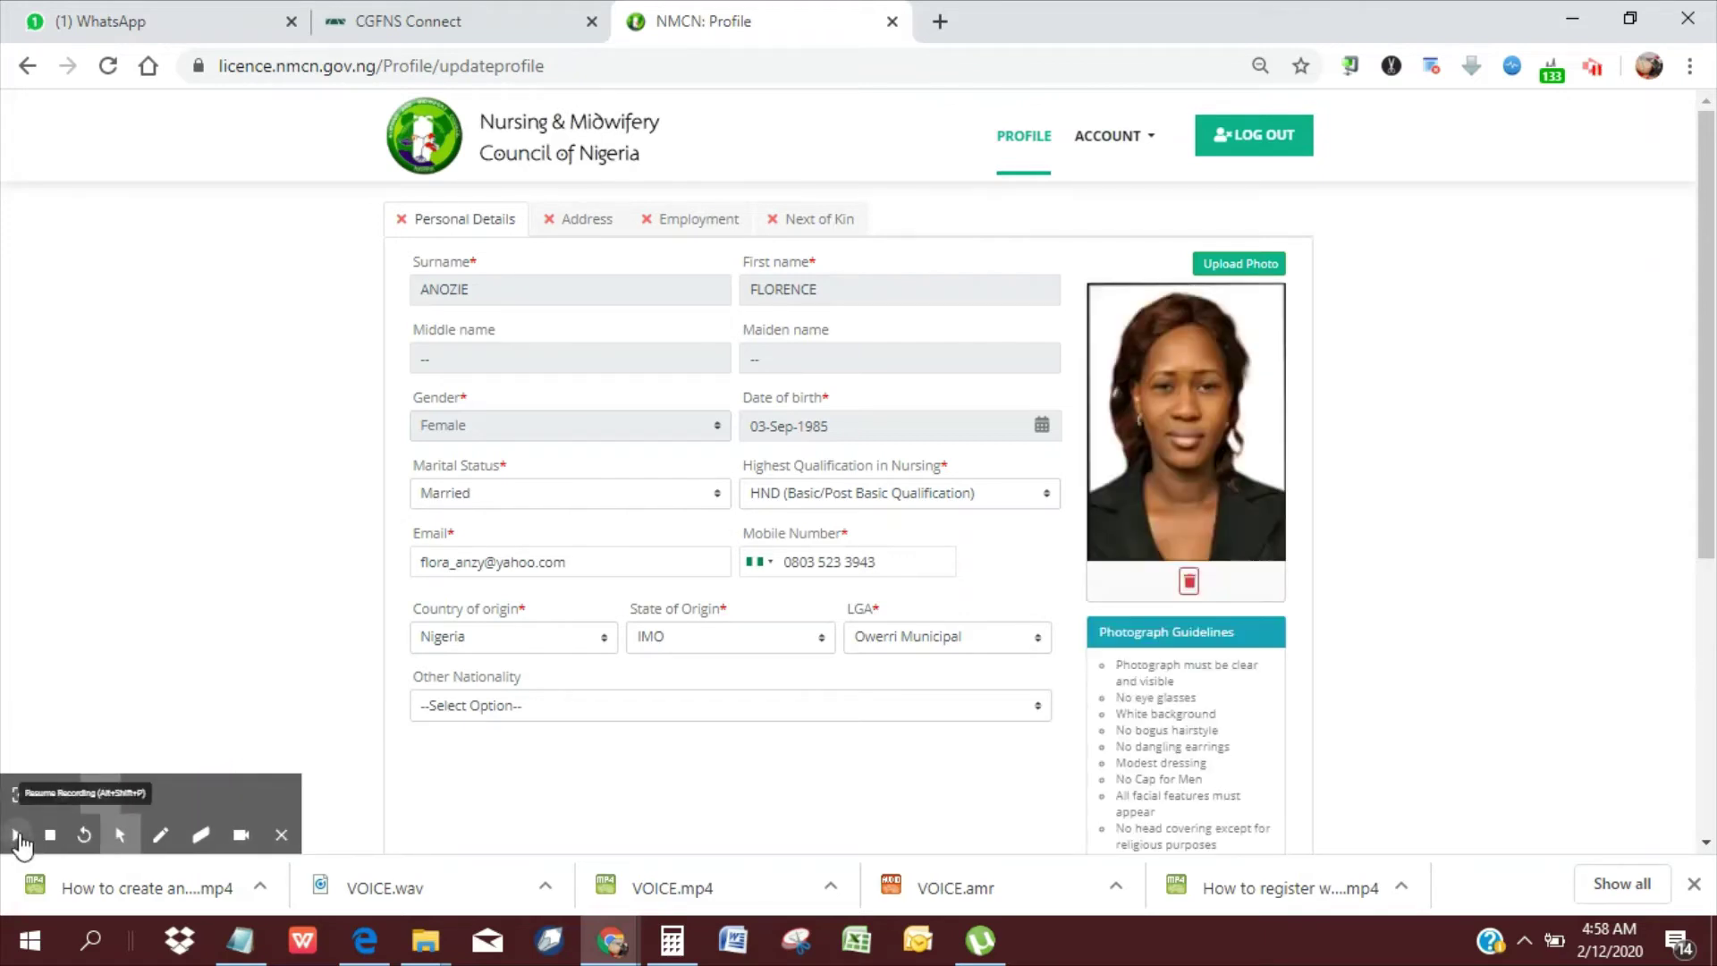
{"action": "left_click", "coordinate": [20, 844]}
{"action": "scroll", "coordinate": [1716, 369], "scroll_direction": "down", "scroll_amount": 3}
{"action": "scroll", "coordinate": [1715, 370], "scroll_direction": "up", "scroll_amount": 2}
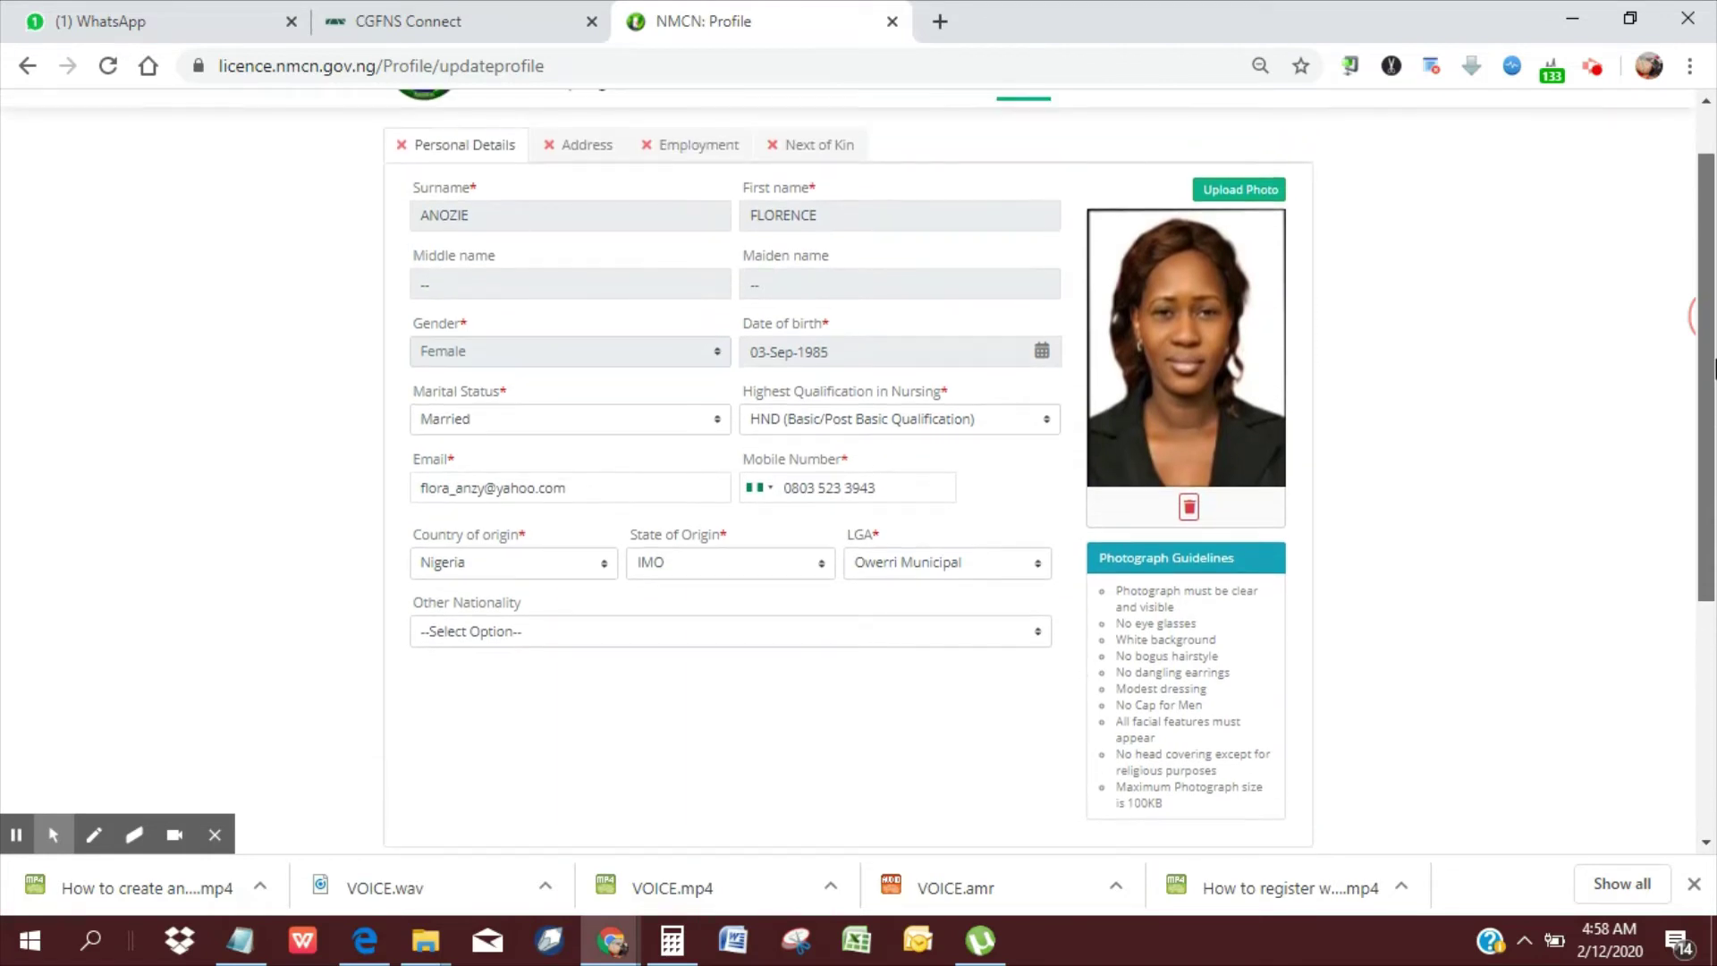
{"action": "scroll", "coordinate": [1346, 691], "scroll_direction": "down", "scroll_amount": 2}
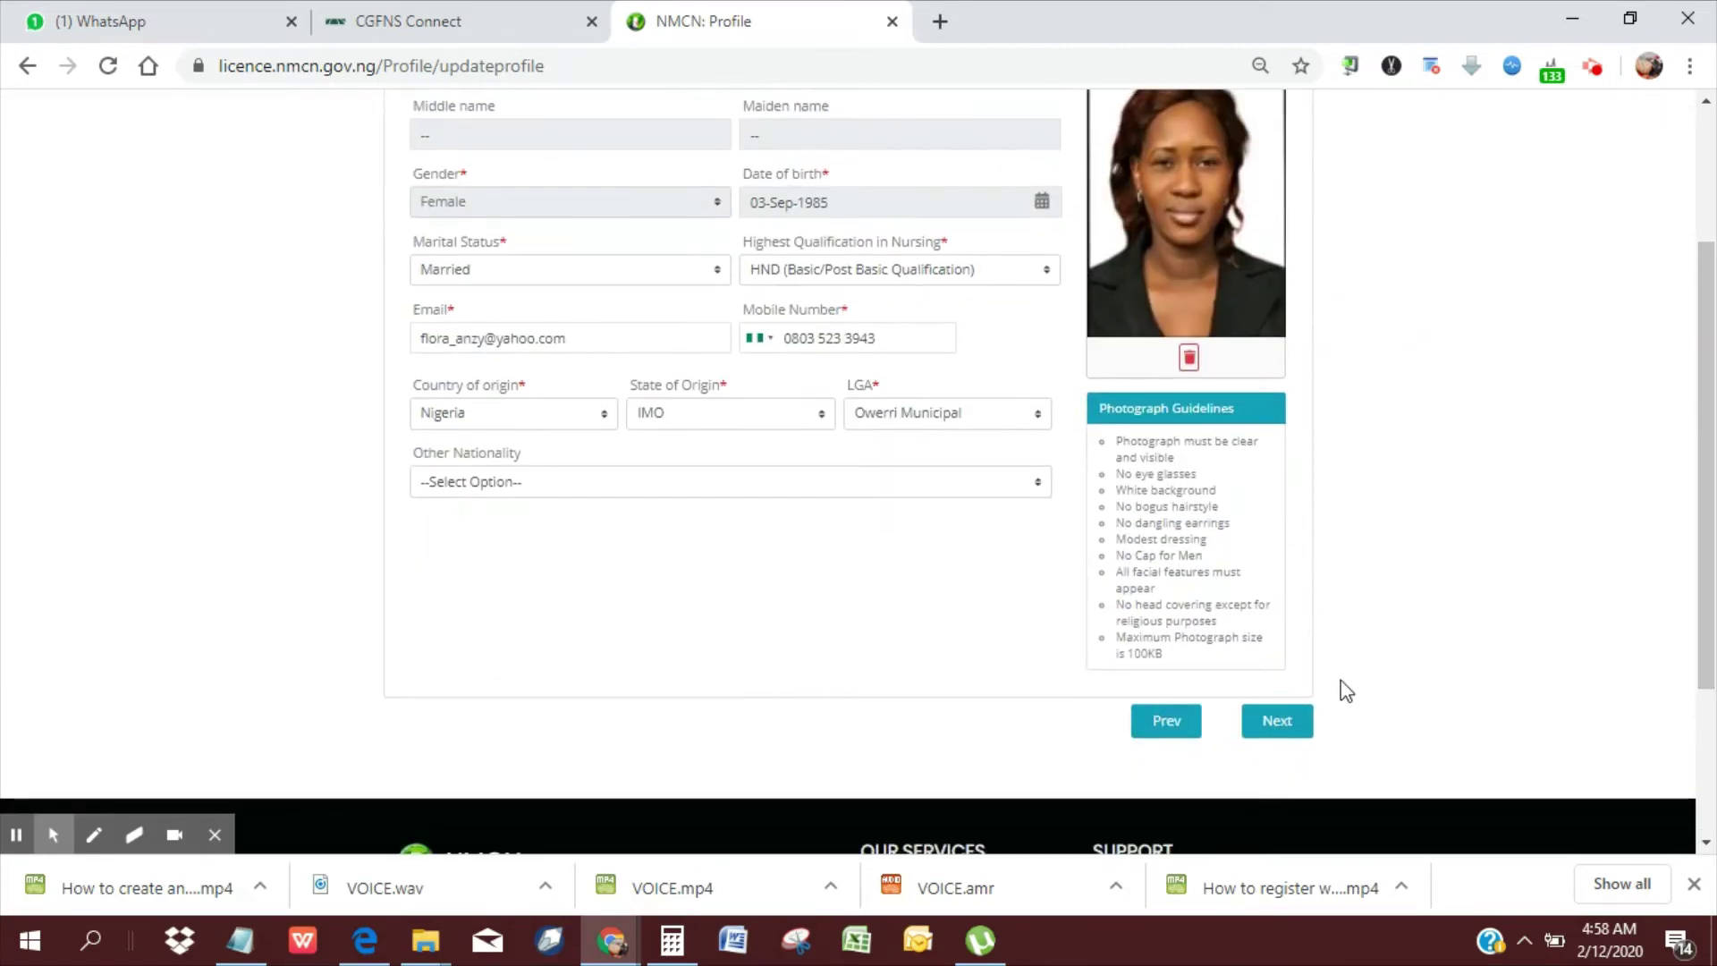
{"action": "left_click", "coordinate": [1289, 725]}
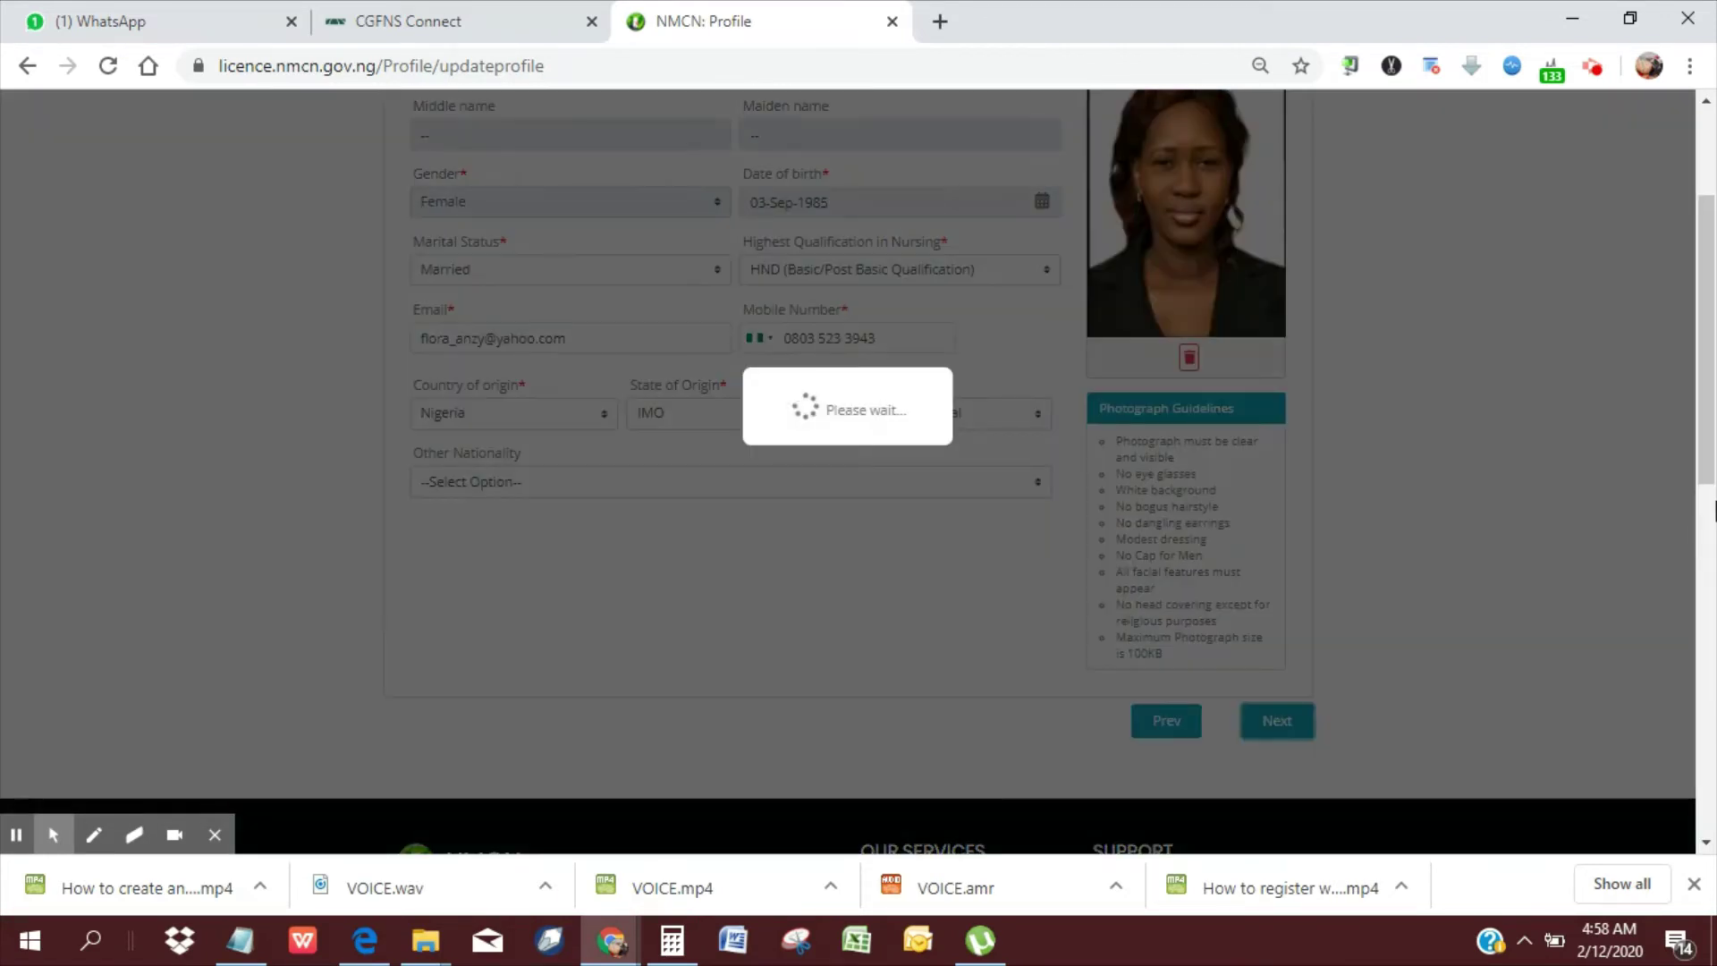
{"action": "scroll", "coordinate": [1715, 463], "scroll_direction": "up", "scroll_amount": 1}
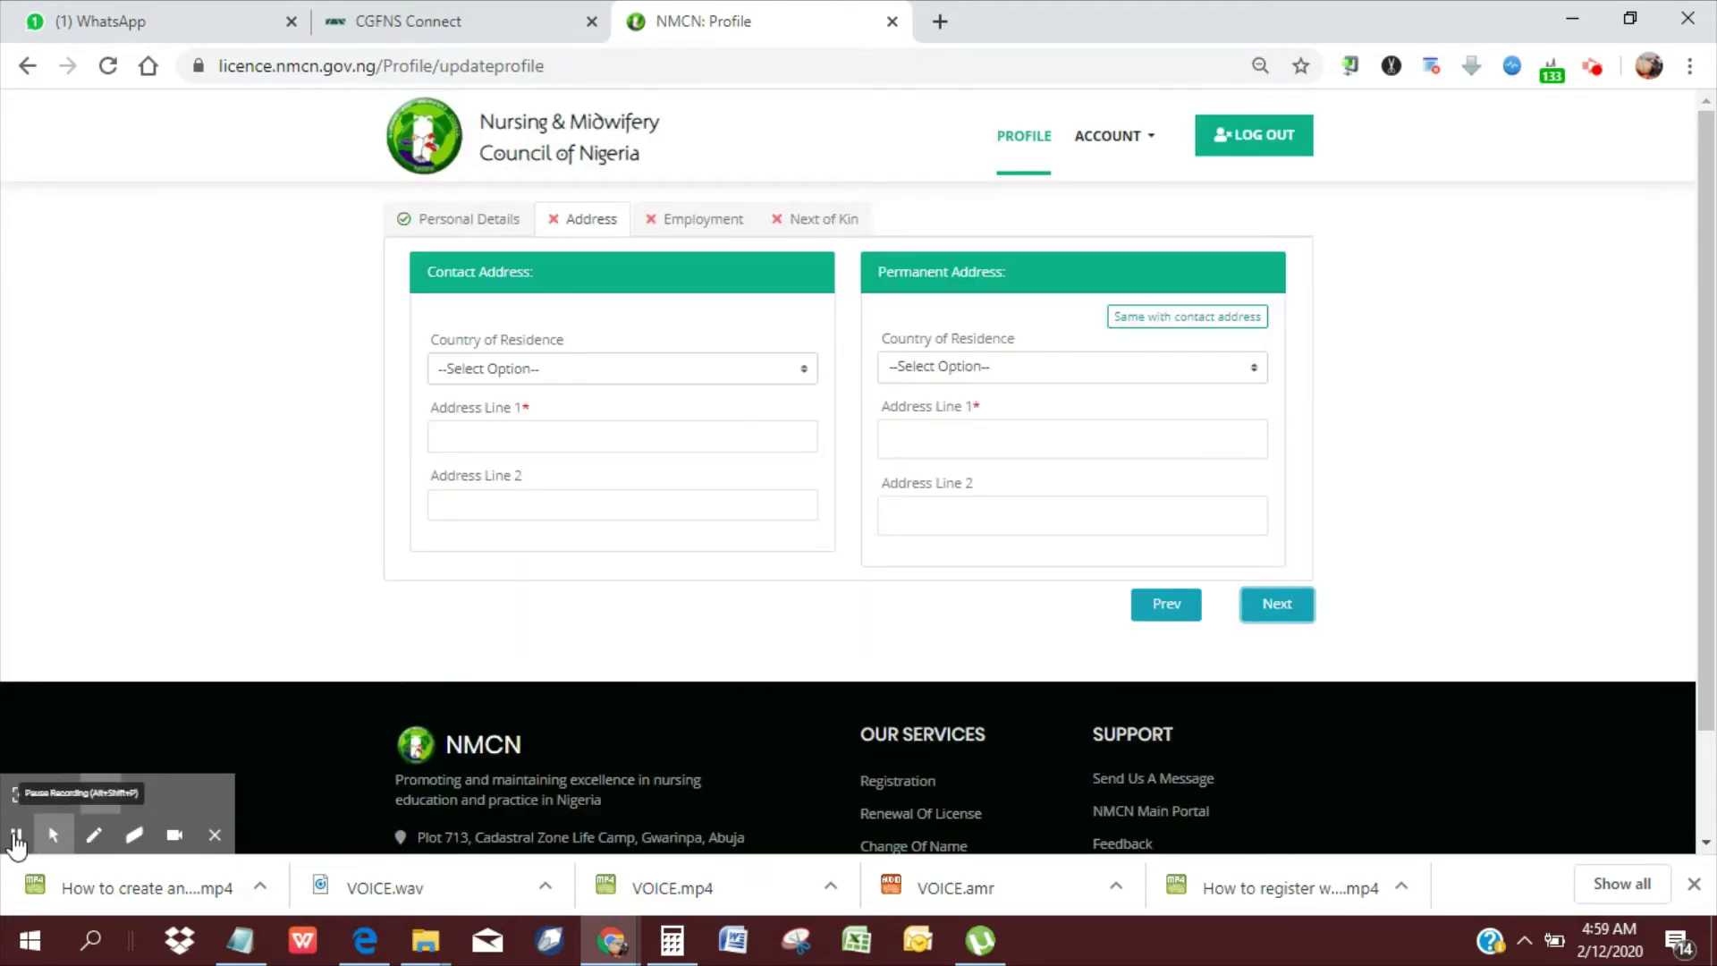
- Copy the Port Harcourt, Rivers contact address to the permanent address and save
{"action": "left_click", "coordinate": [17, 836]}
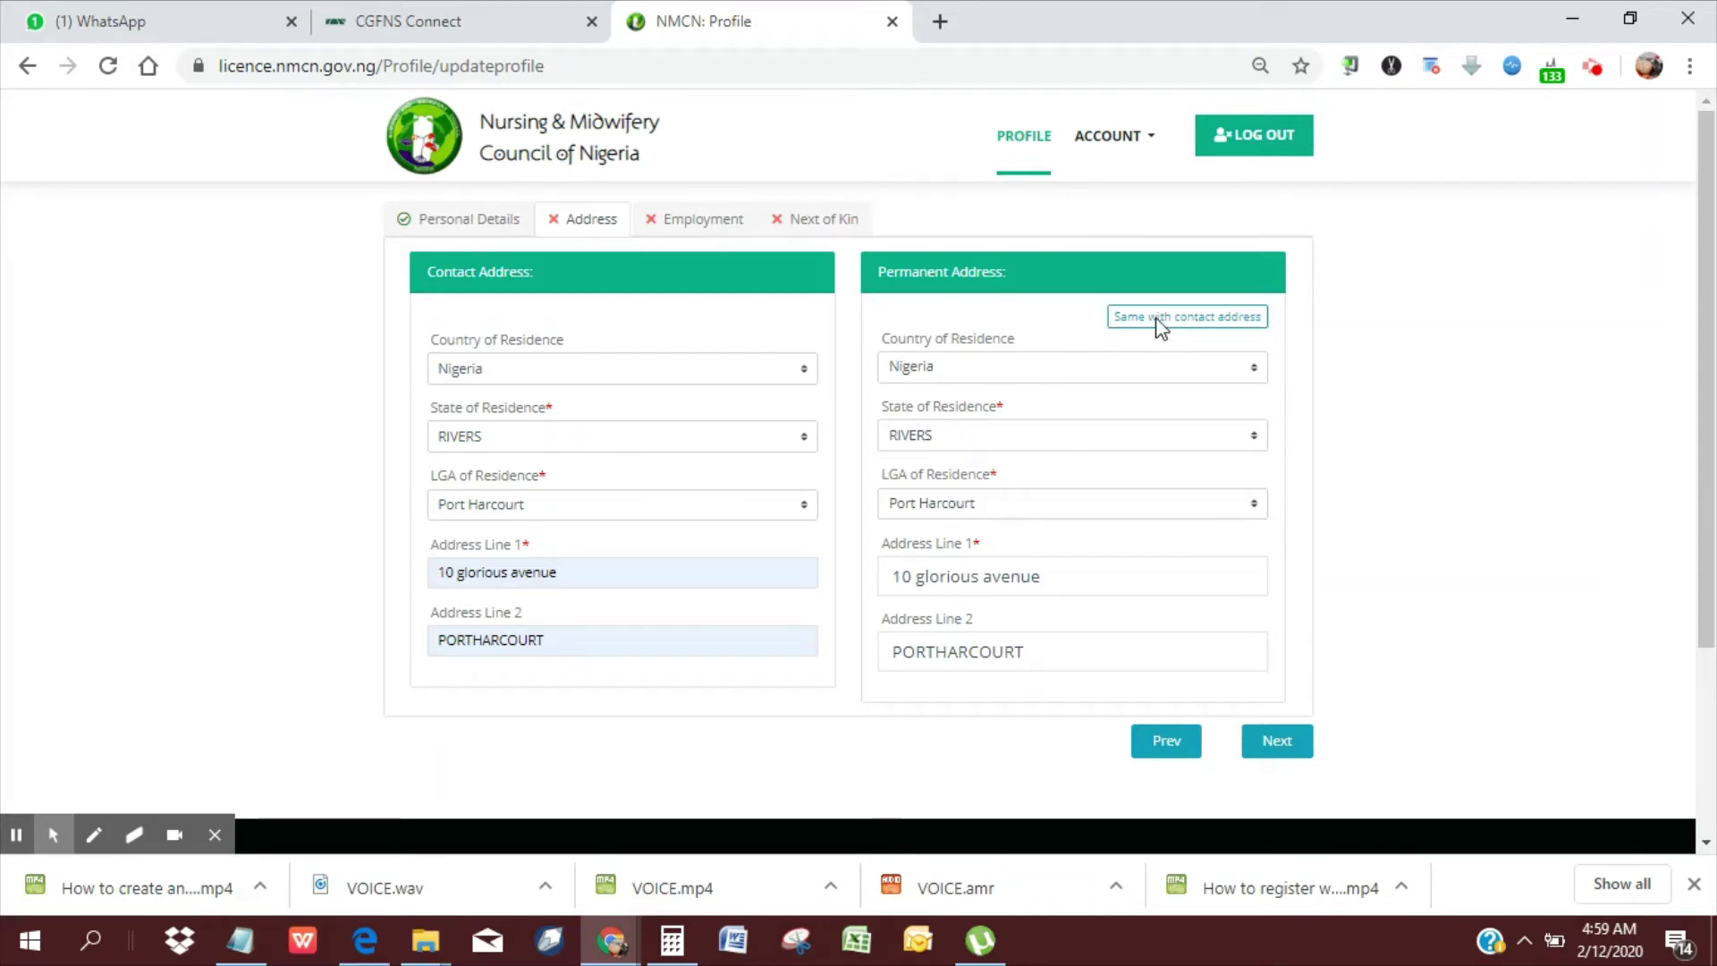
{"action": "left_click", "coordinate": [1277, 744]}
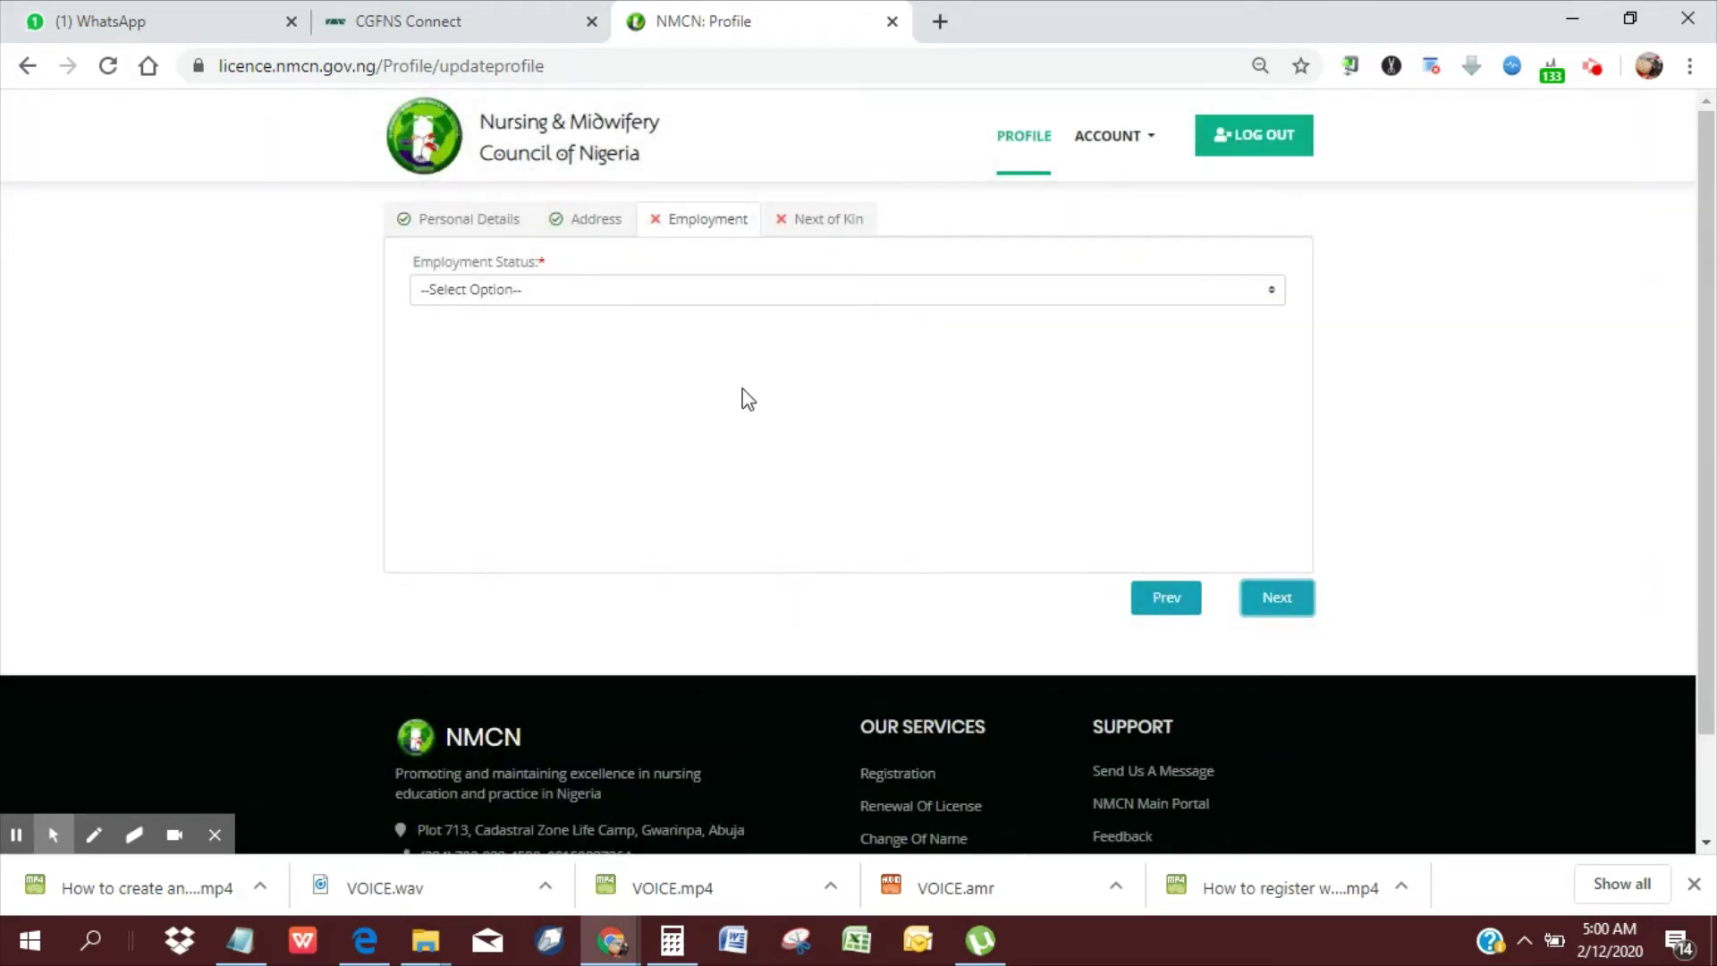
- Set status Employed with Nursingworld Nigeria employer details, then save employment
{"action": "left_click", "coordinate": [1243, 304]}
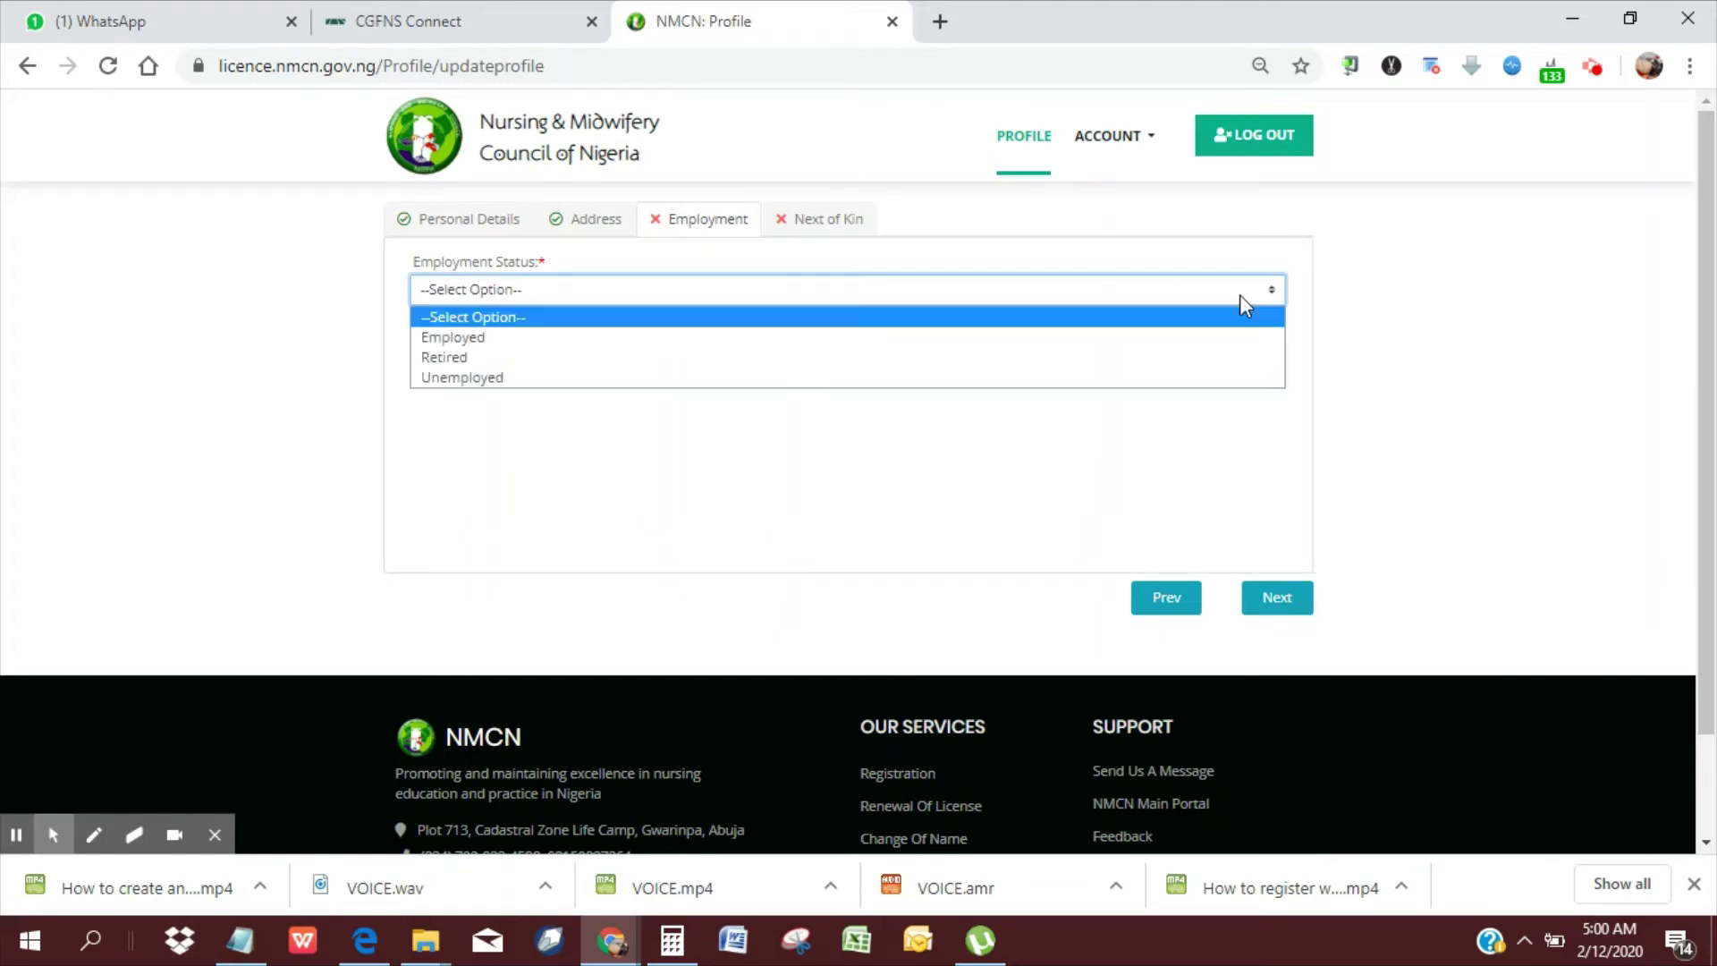
{"action": "left_click", "coordinate": [1162, 338]}
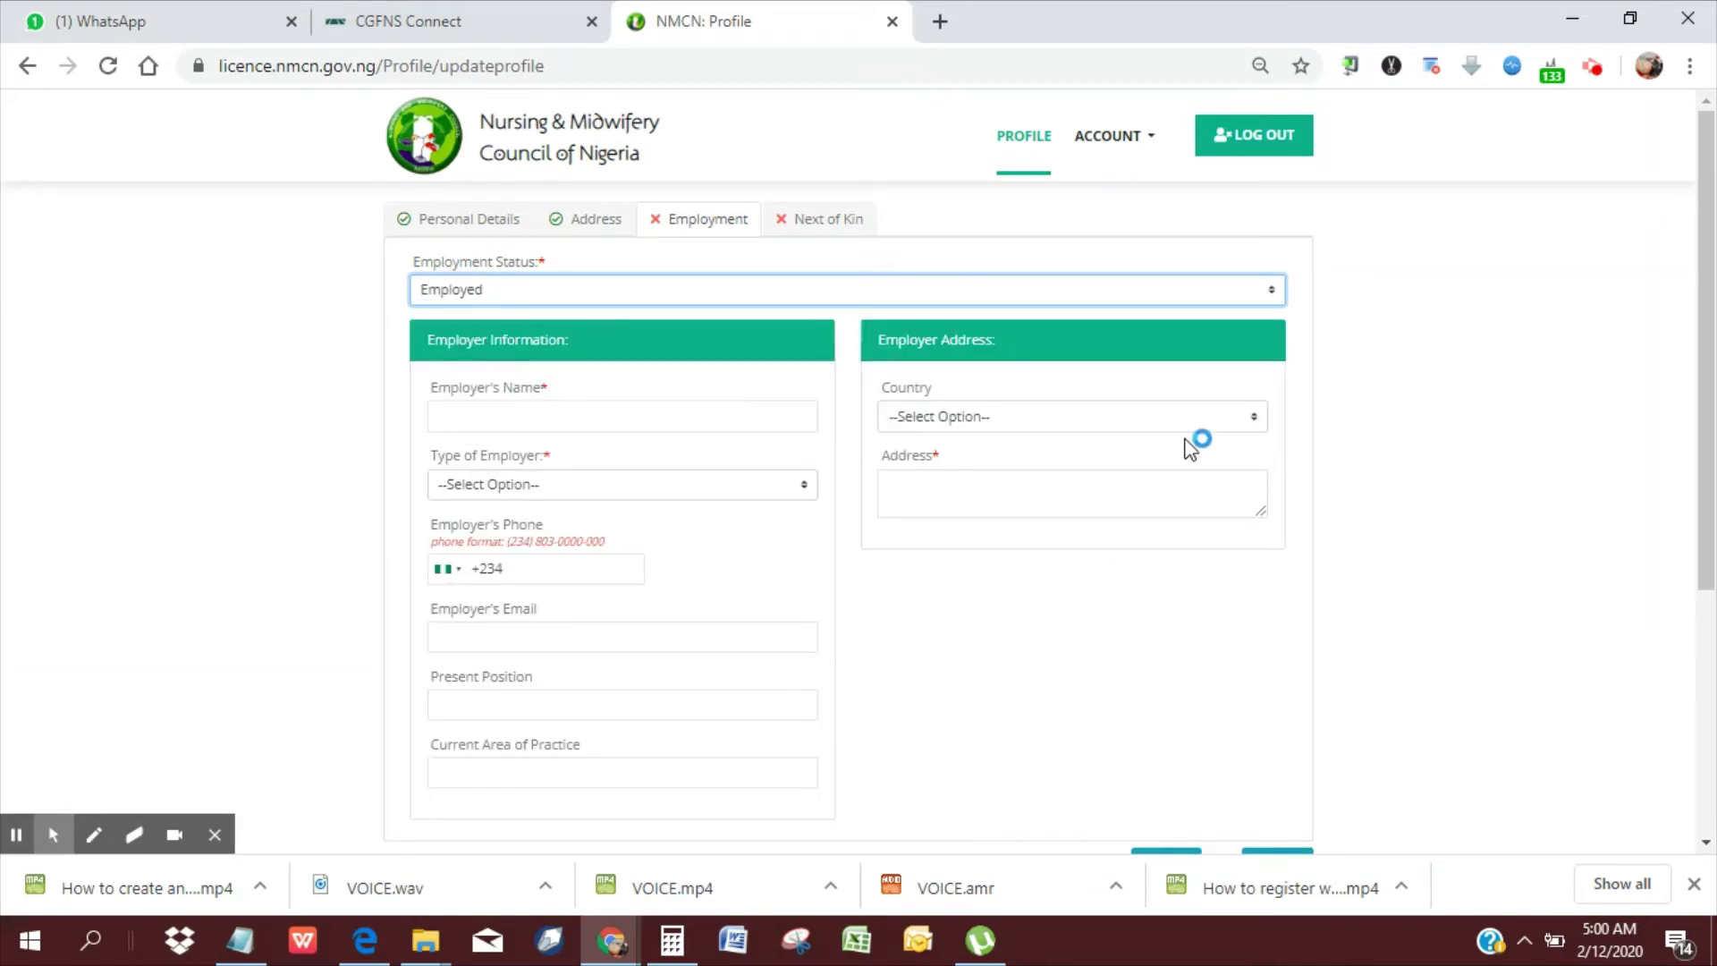
{"action": "left_click_drag", "start_coordinate": [1714, 359], "coordinate": [1551, 374]}
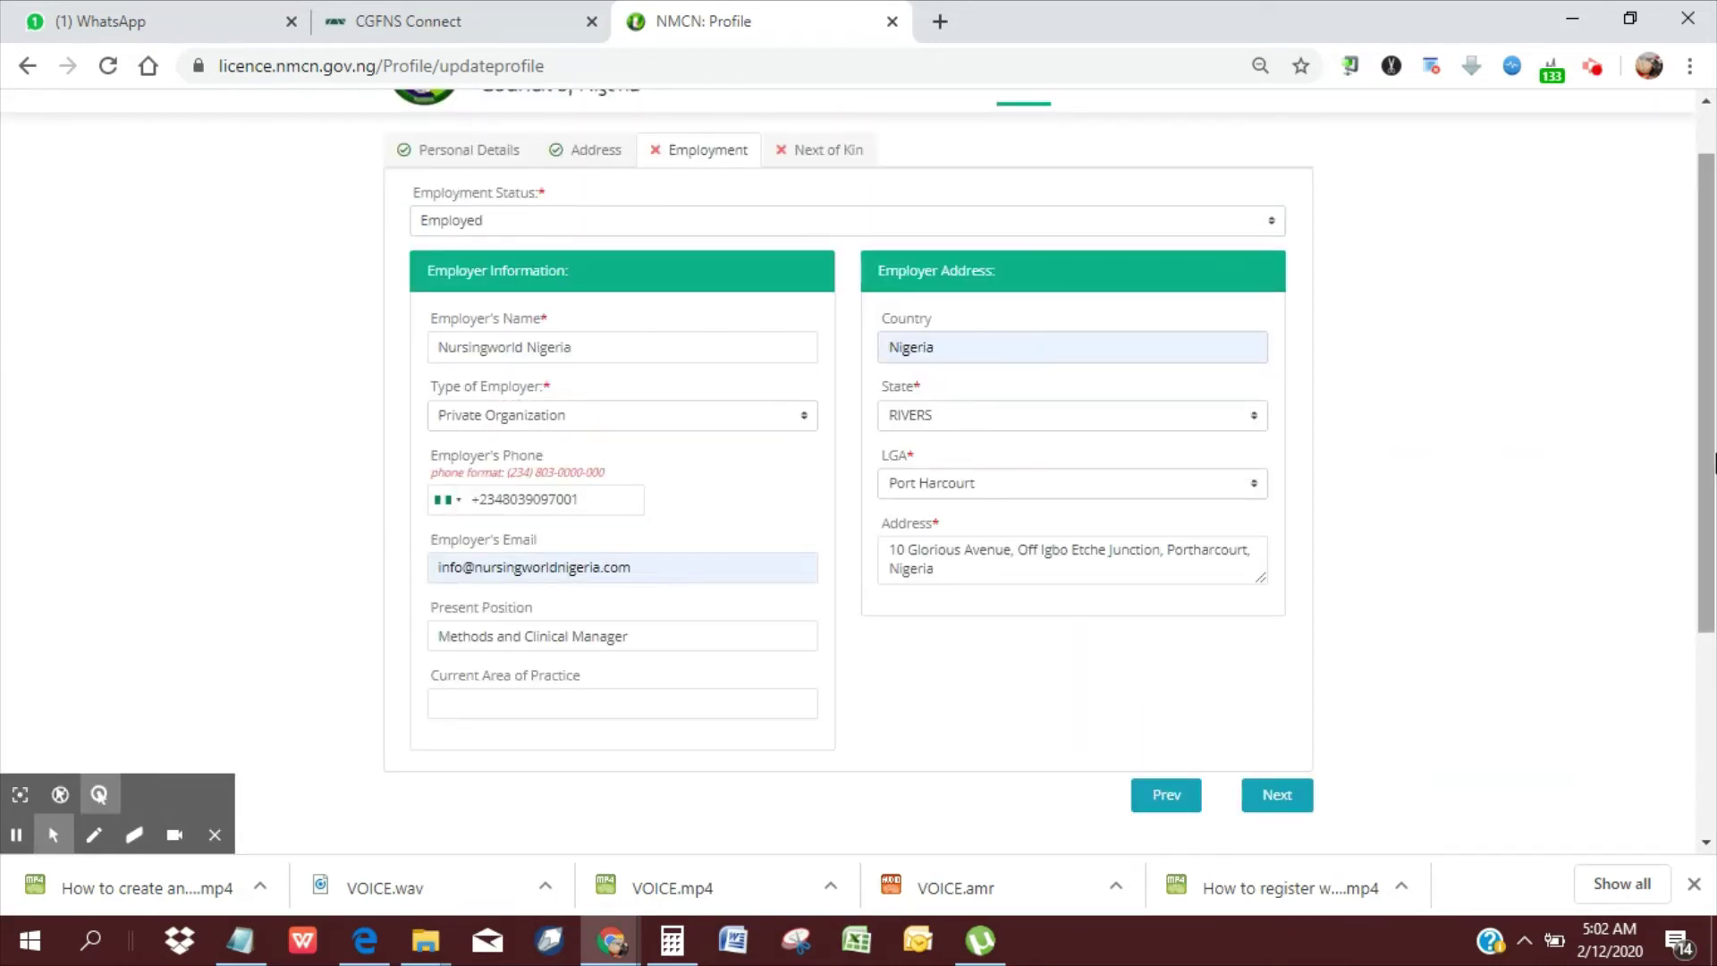
{"action": "scroll", "coordinate": [1706, 376], "scroll_direction": "up", "scroll_amount": 1}
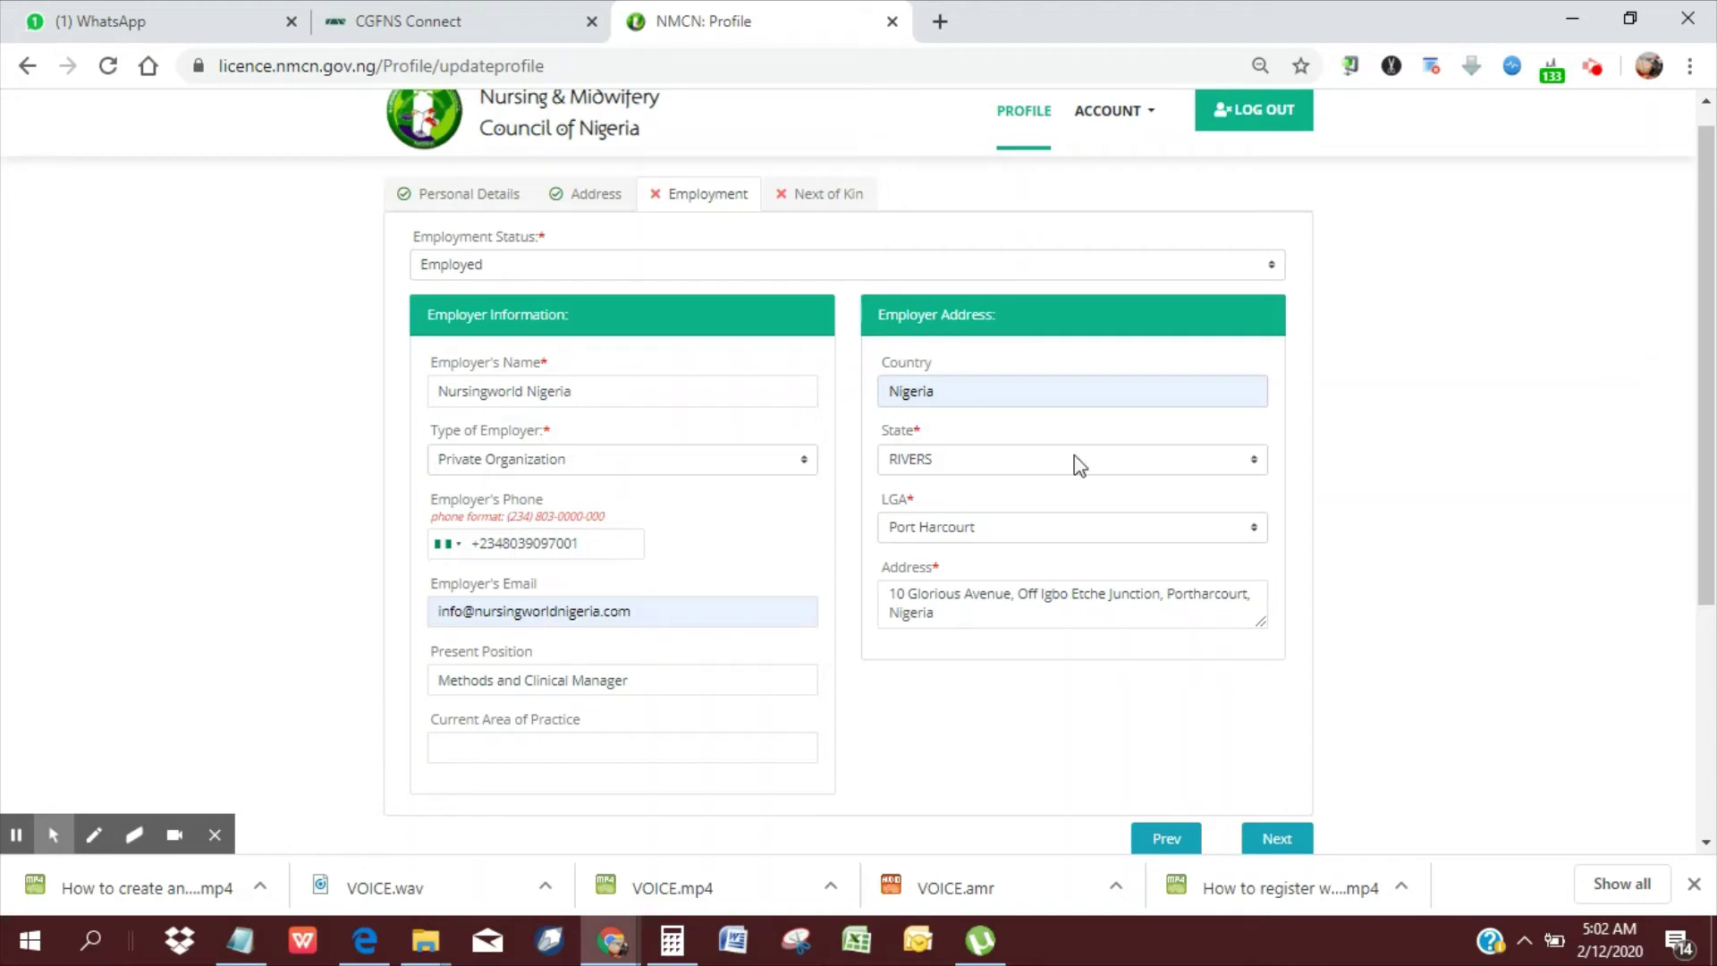
{"action": "left_click", "coordinate": [1278, 838]}
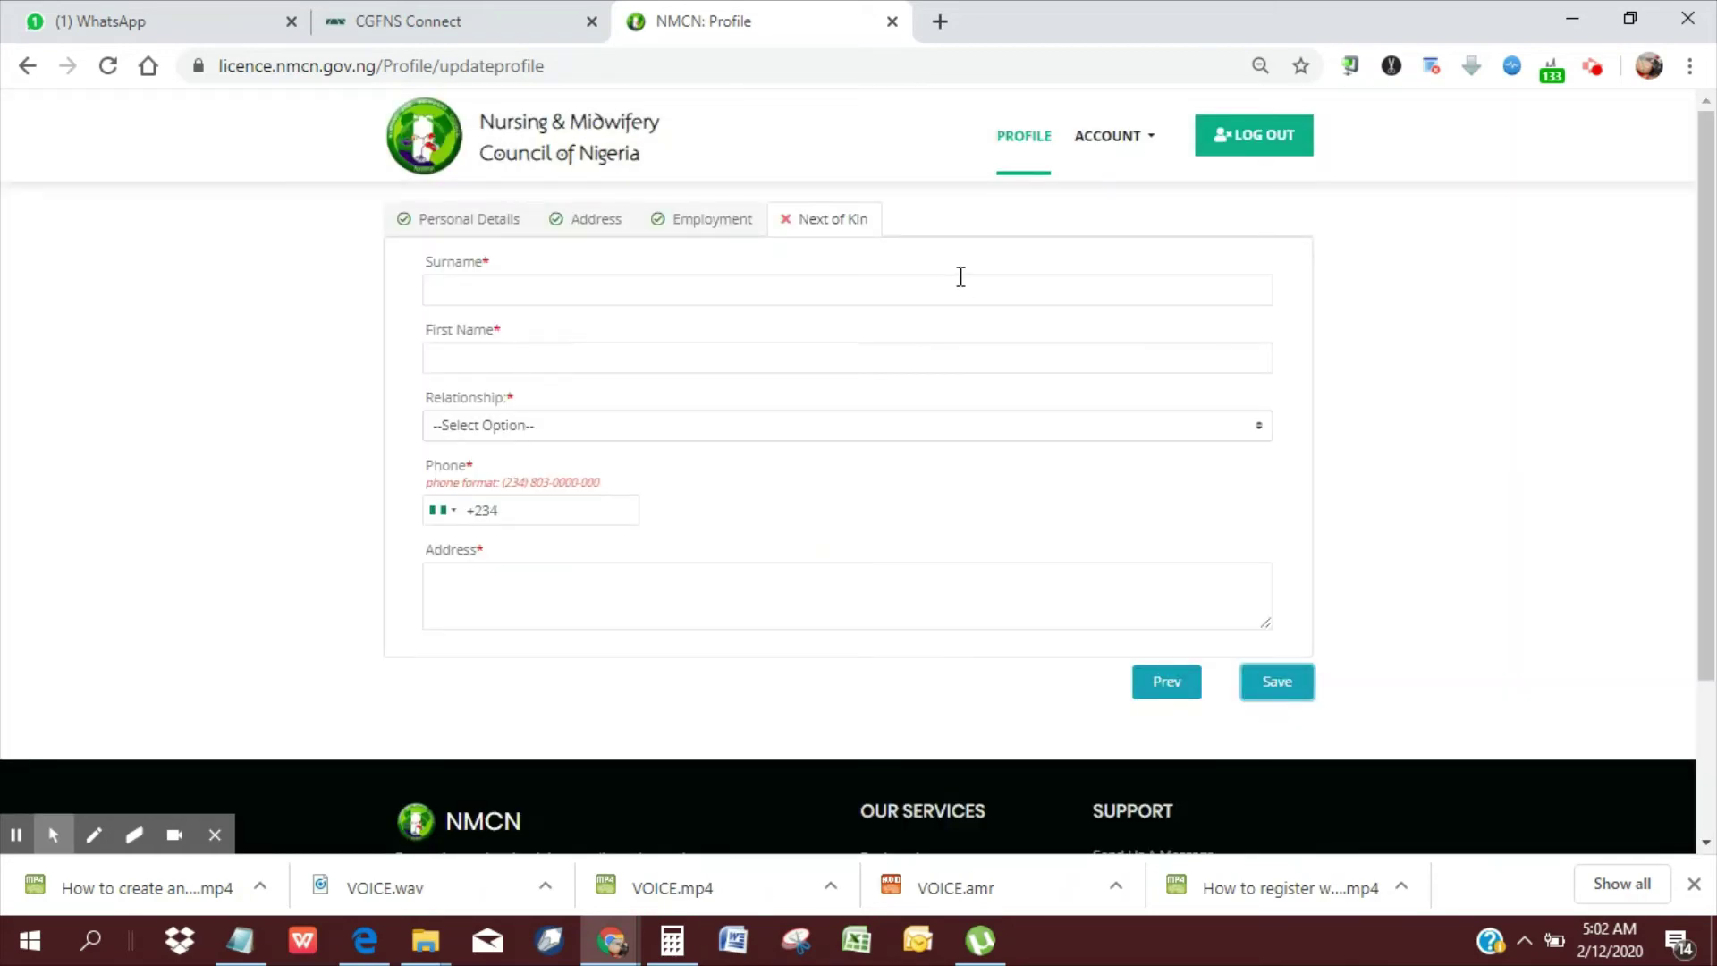
- Enter the next of kin's surname and first name
{"action": "left_click", "coordinate": [959, 289]}
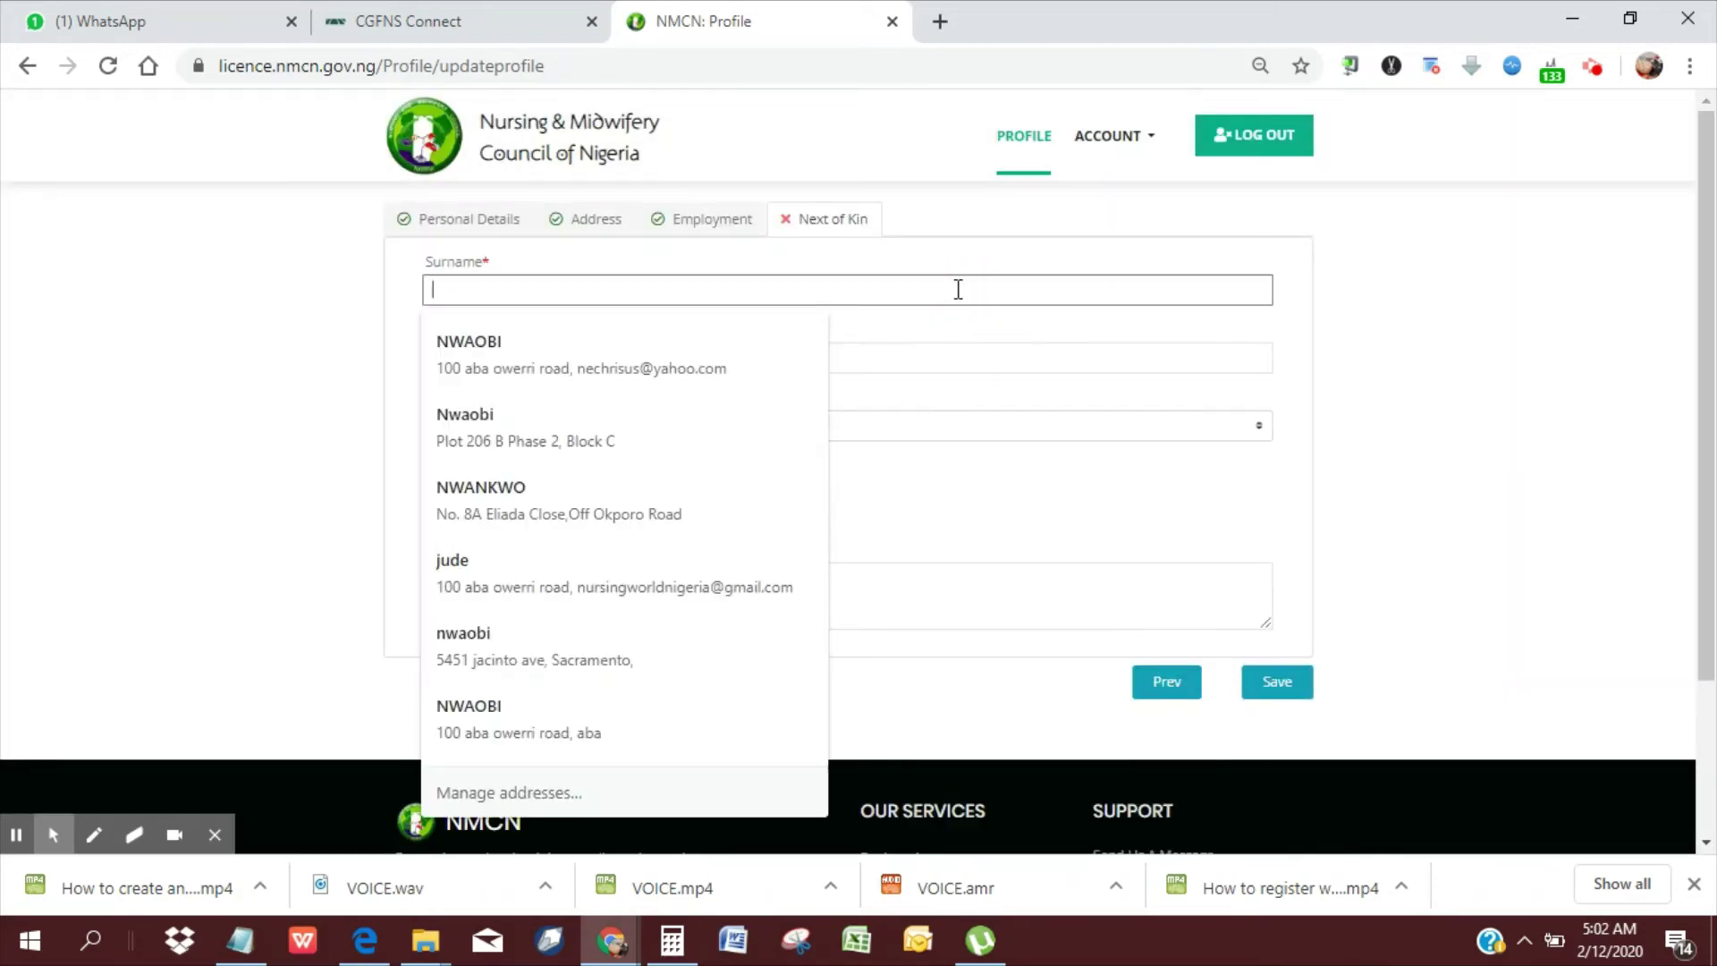
{"action": "type", "text": "n"}
{"action": "key", "text": "BackSpace"}
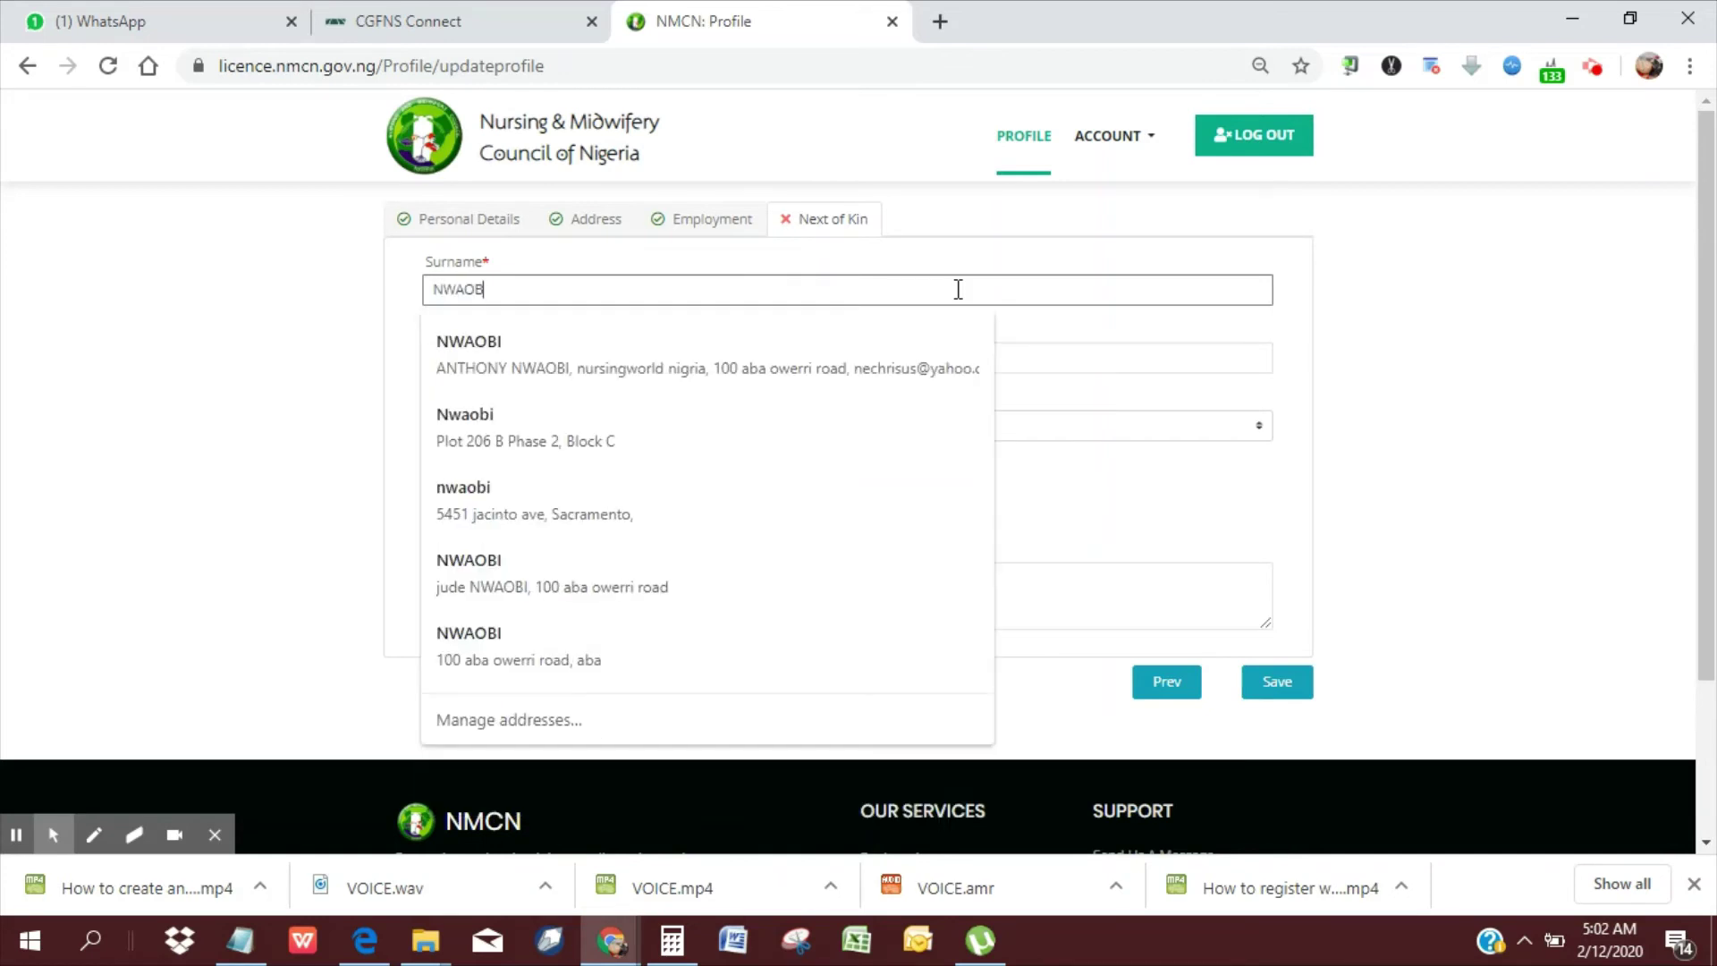
{"action": "left_click", "coordinate": [1098, 347]}
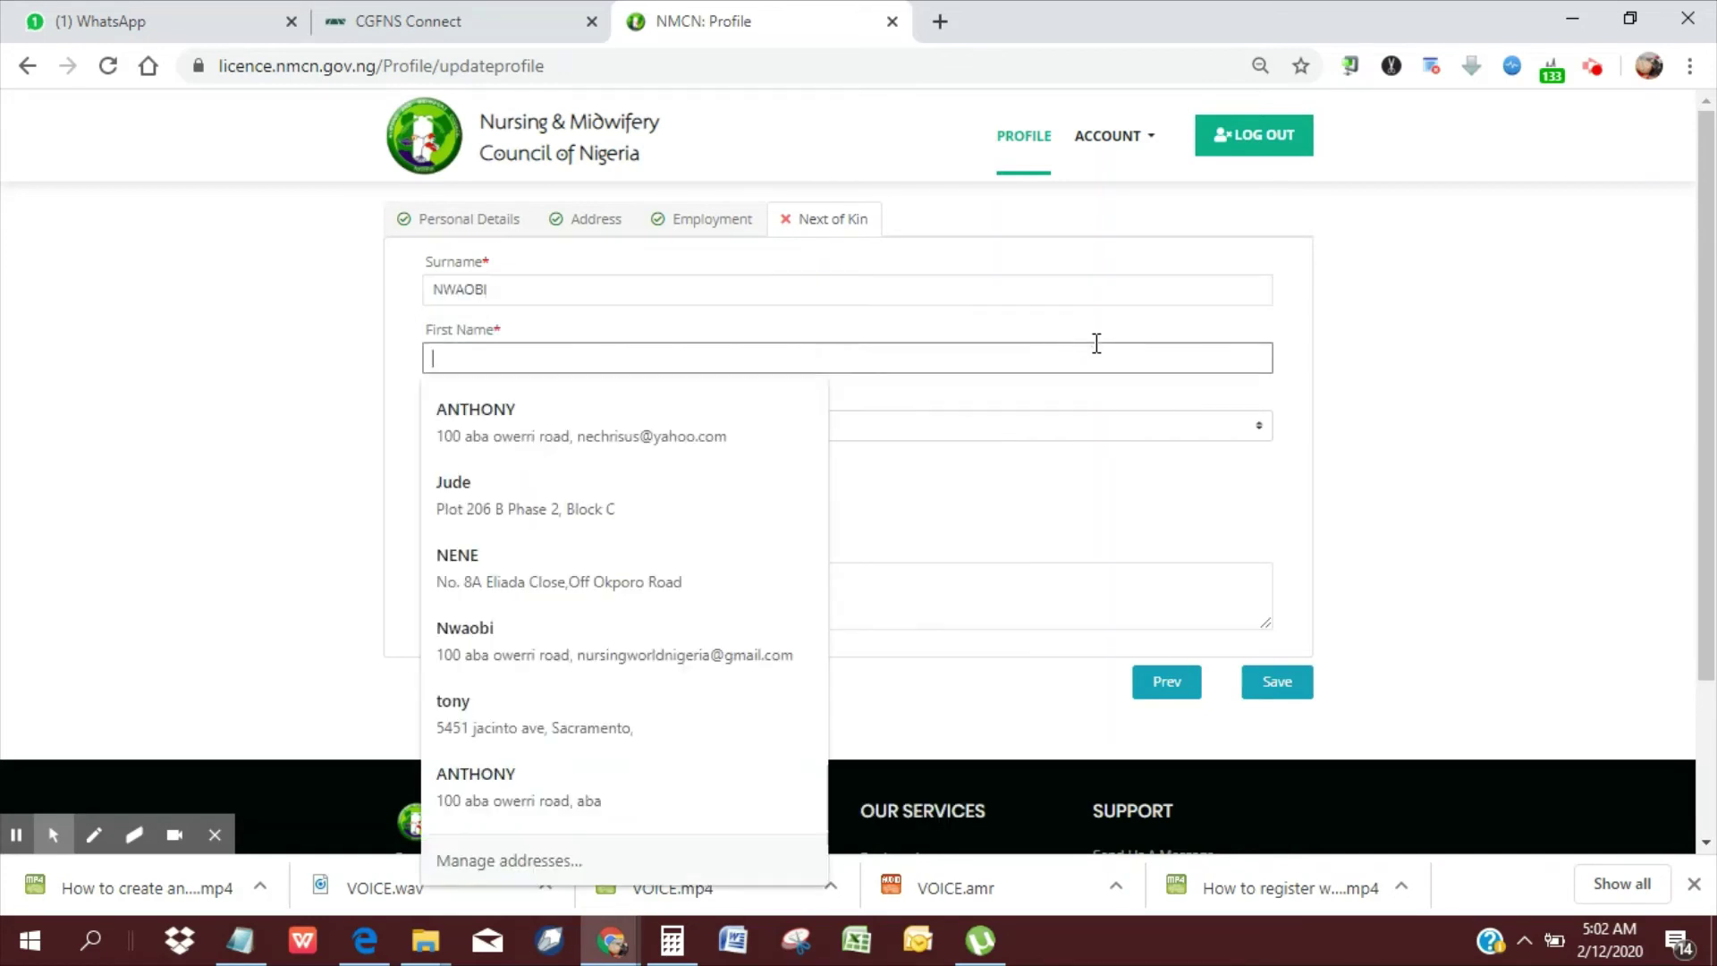
{"action": "left_click", "coordinate": [1024, 498]}
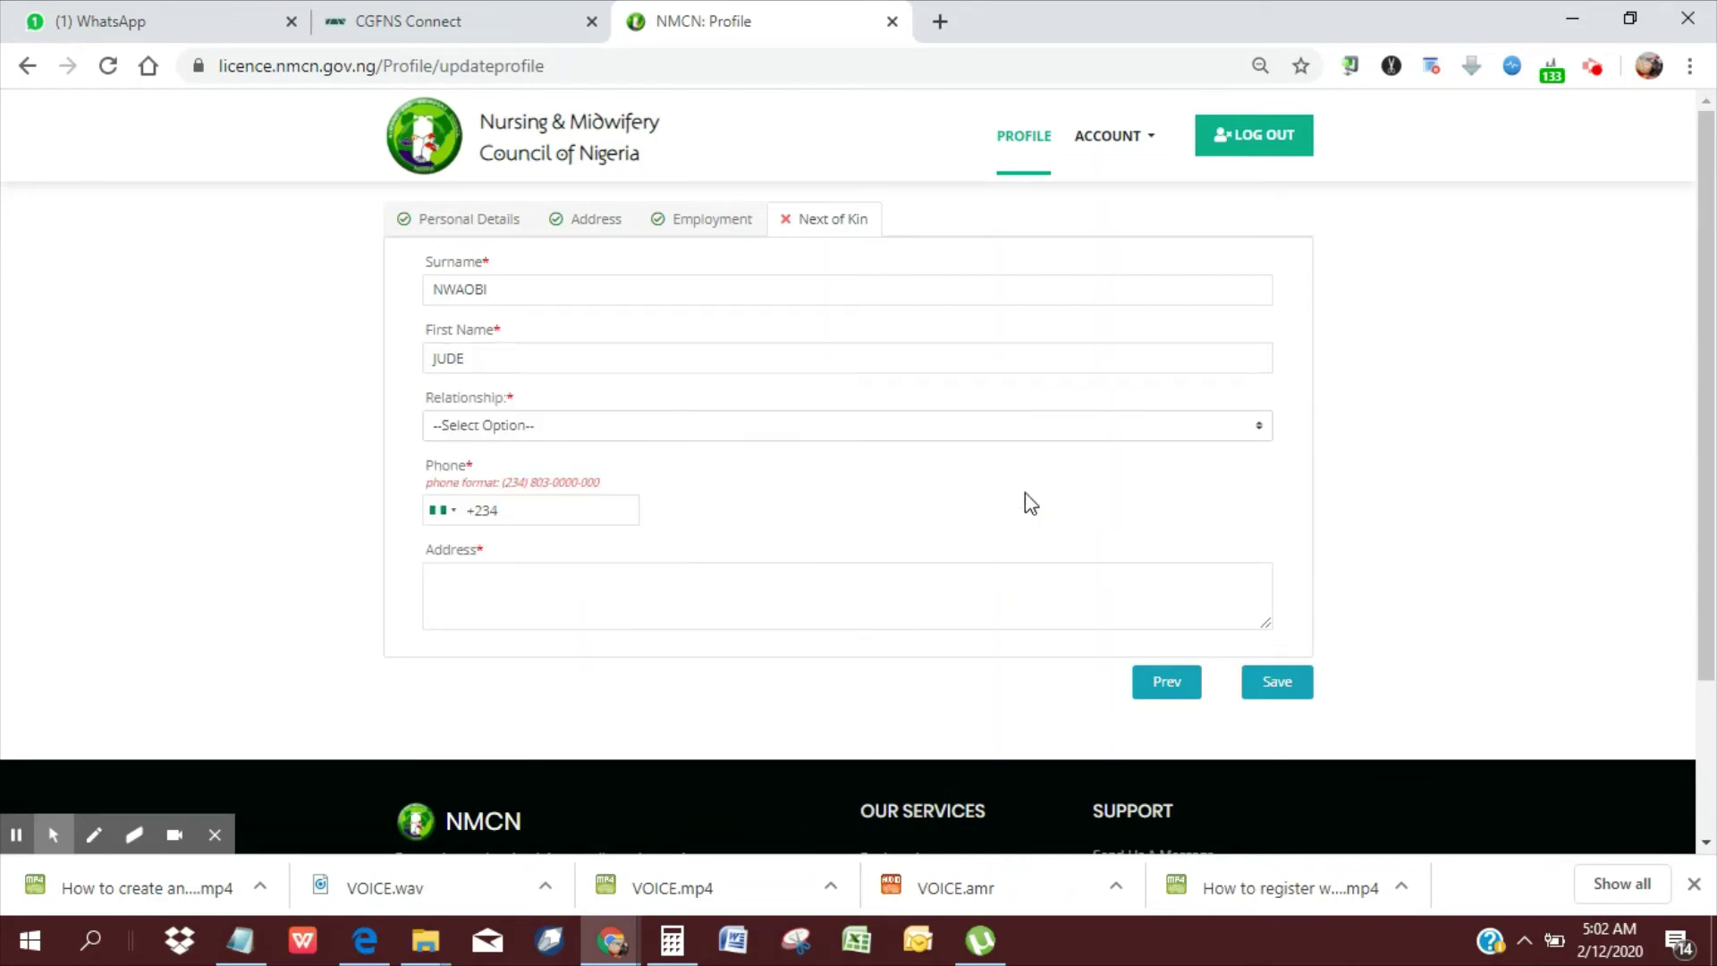
- Set relationship to Spouse, add the phone number and correct the Glorious Avenue address
{"action": "left_click", "coordinate": [970, 429]}
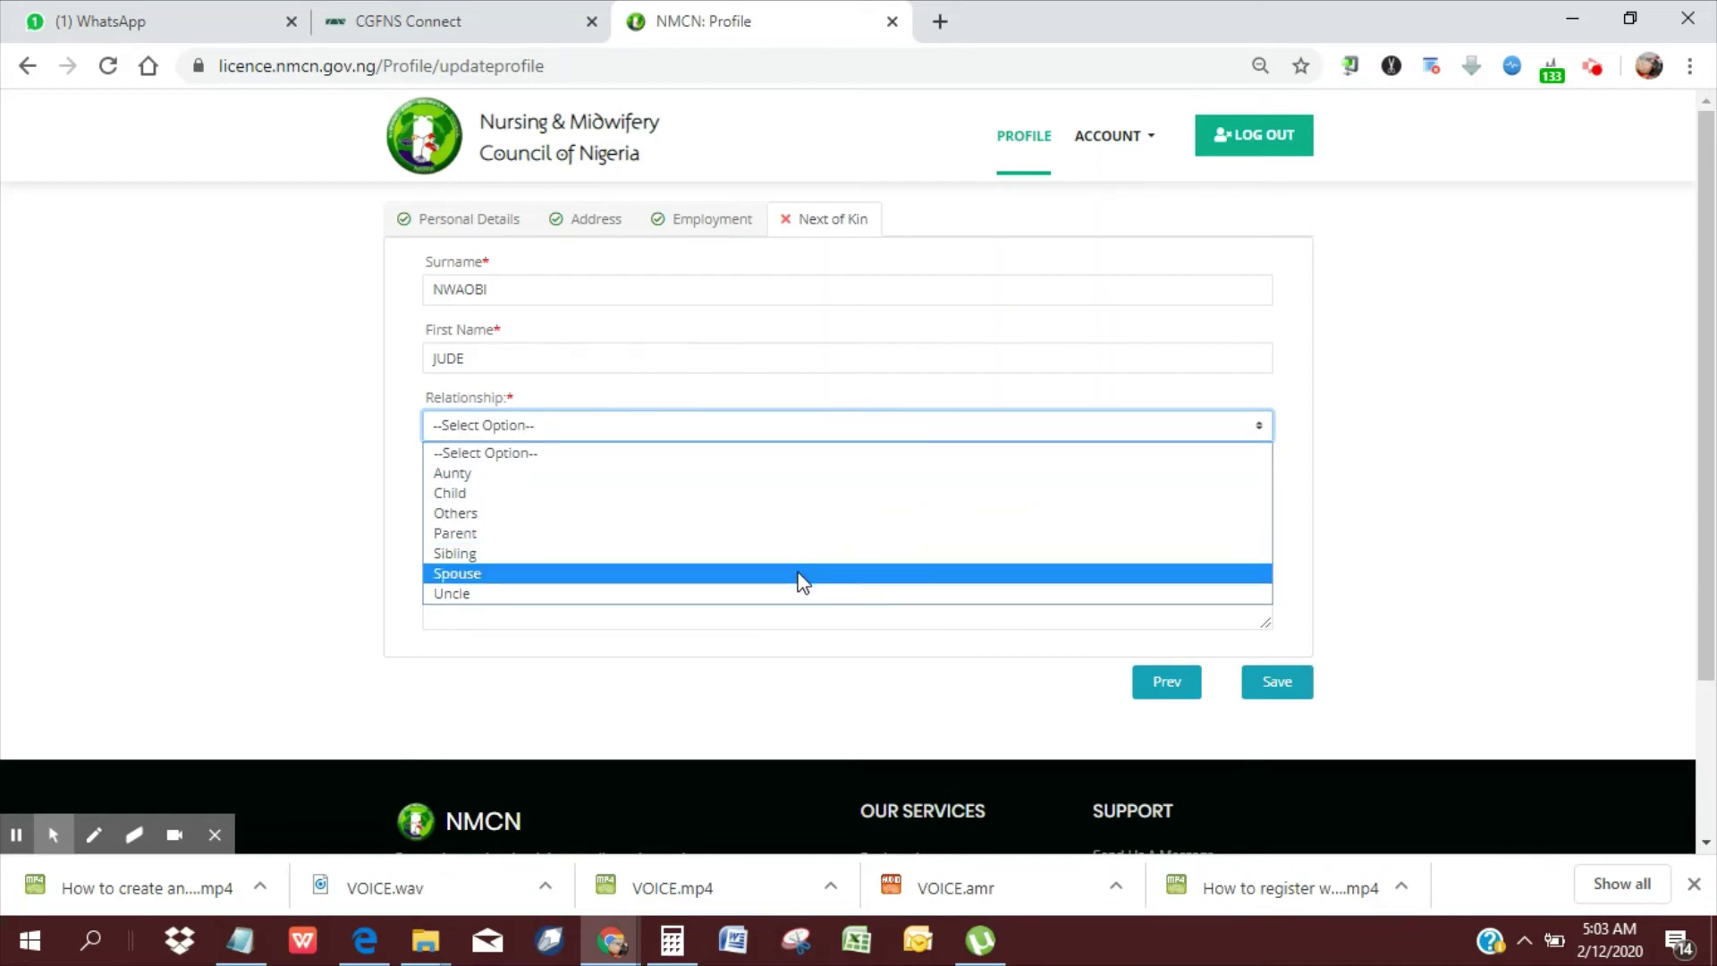
{"action": "left_click", "coordinate": [800, 575]}
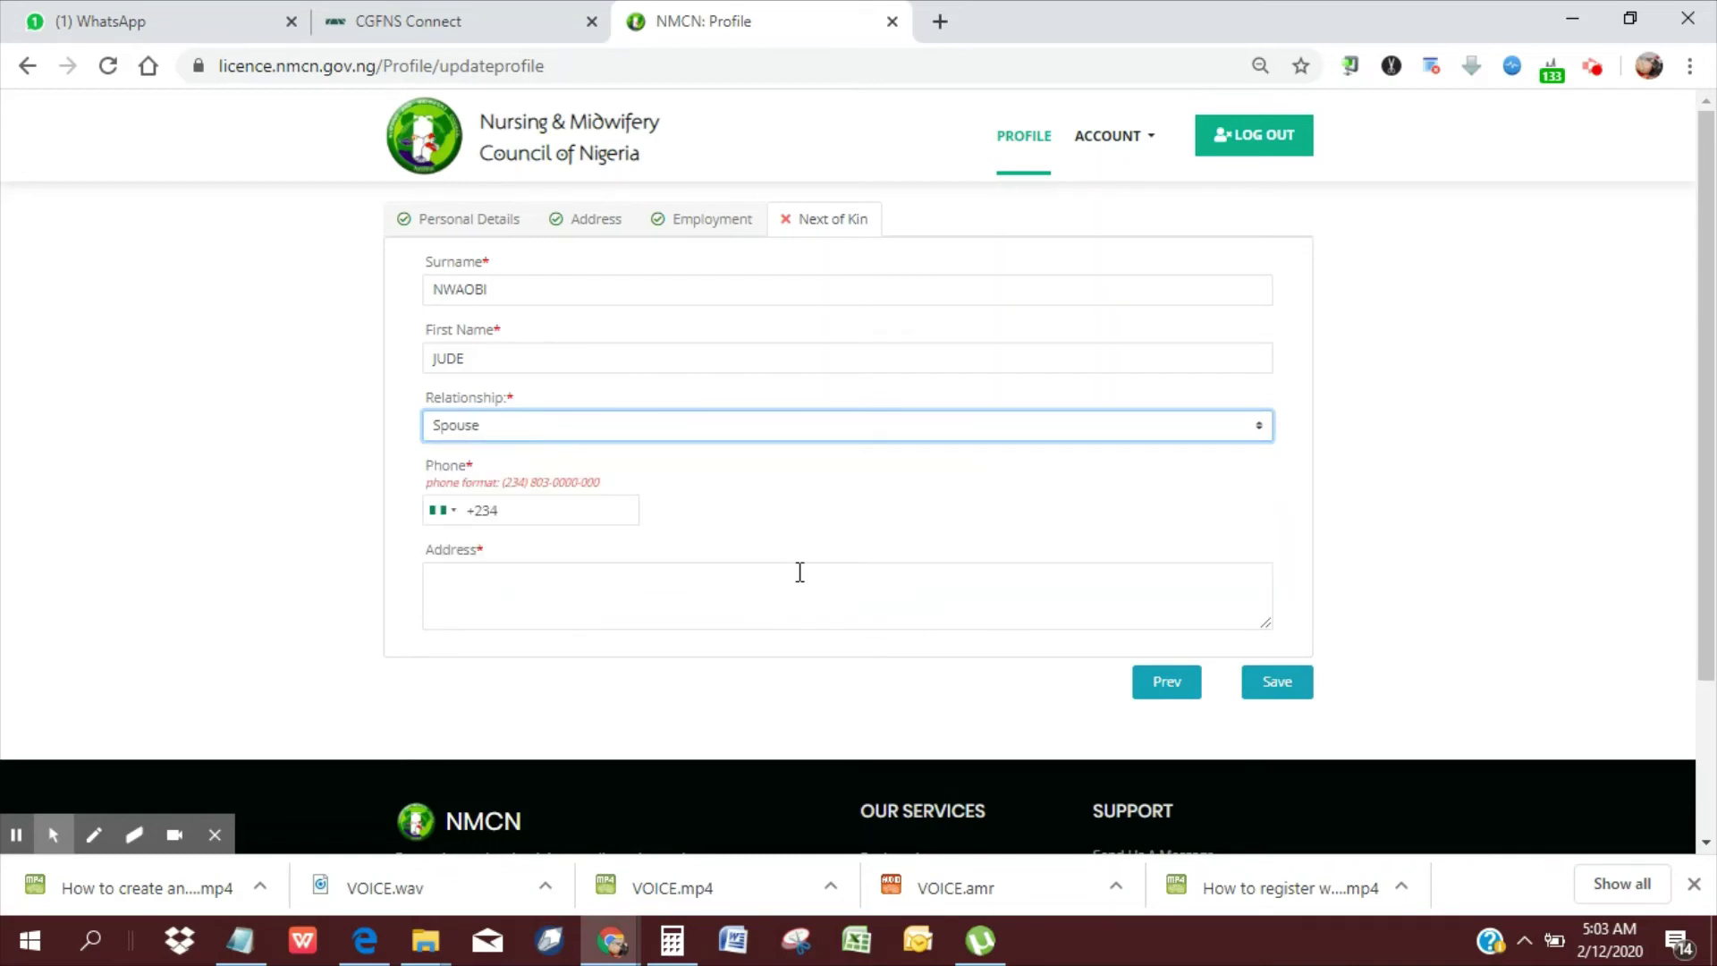
{"action": "left_click", "coordinate": [590, 515]}
{"action": "left_click", "coordinate": [564, 557]}
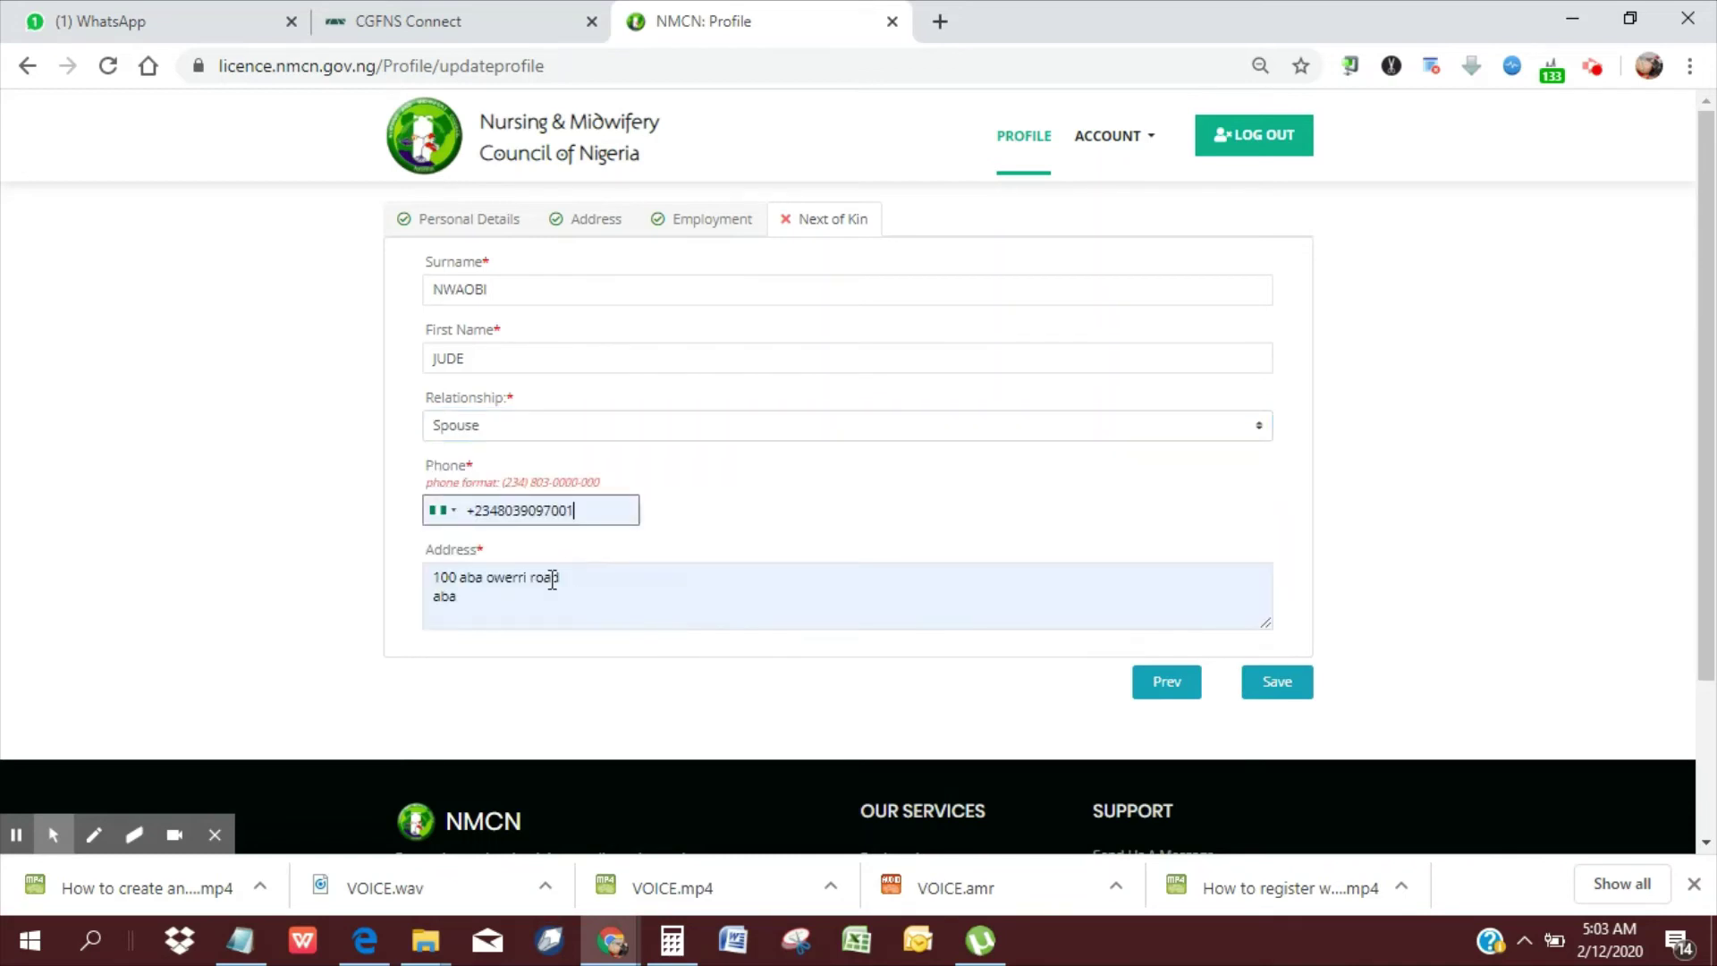
{"action": "left_click_drag", "start_coordinate": [488, 613], "coordinate": [426, 585]}
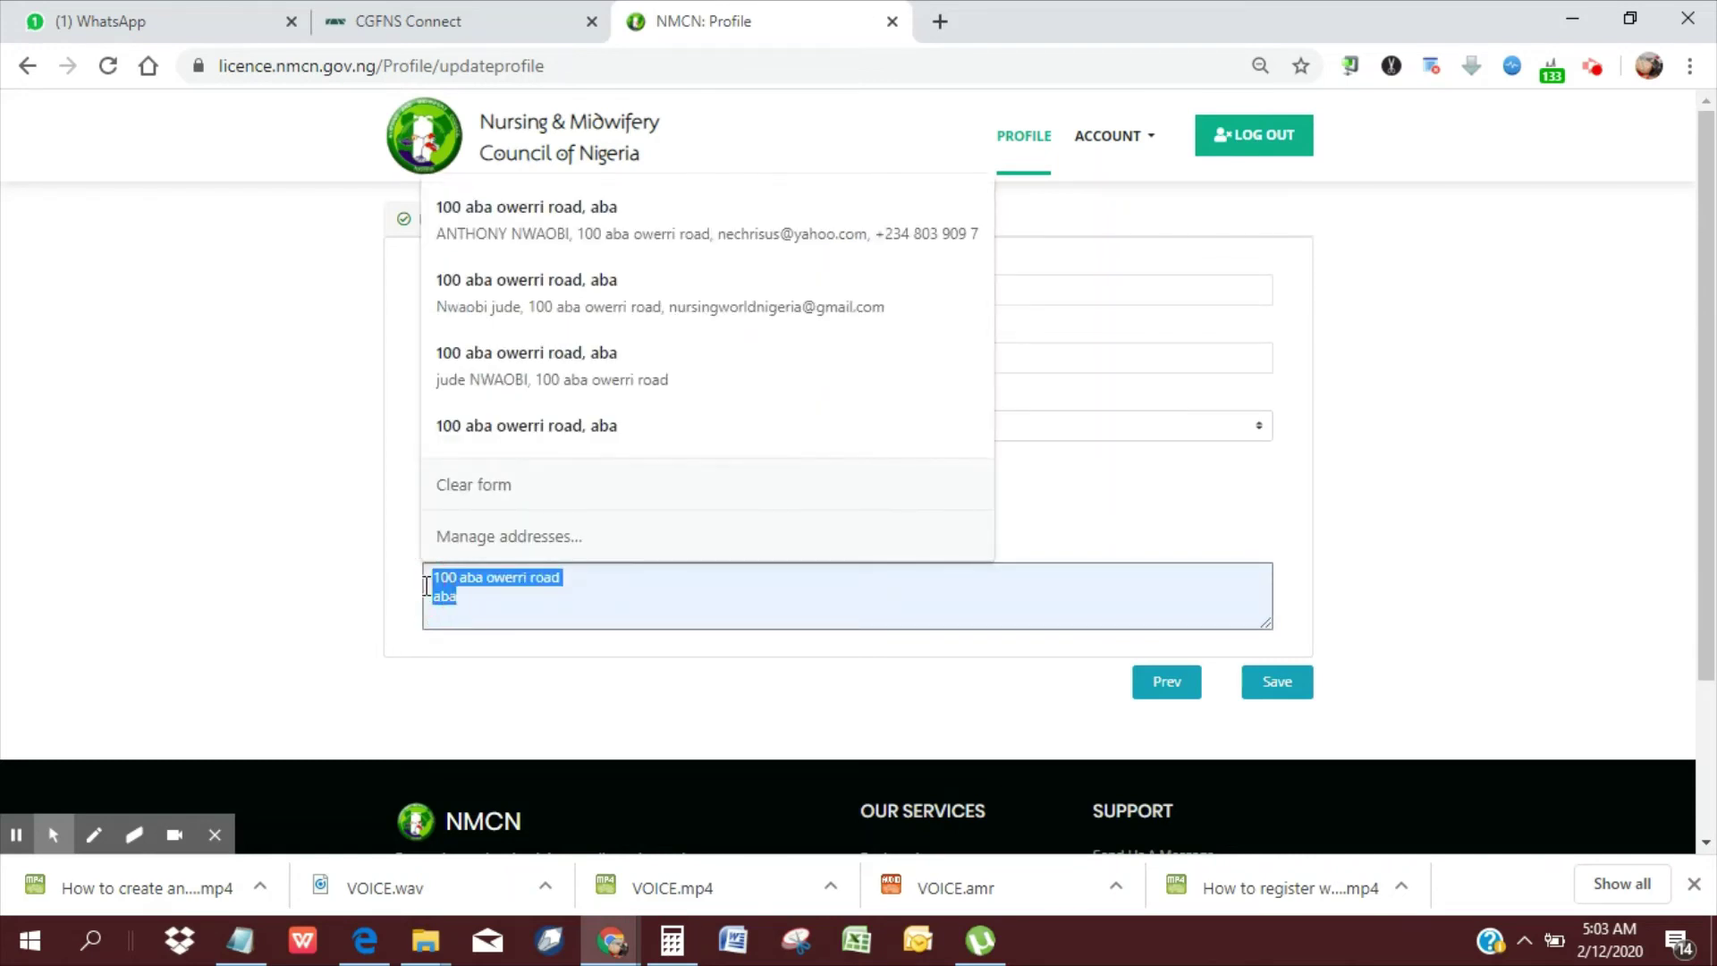
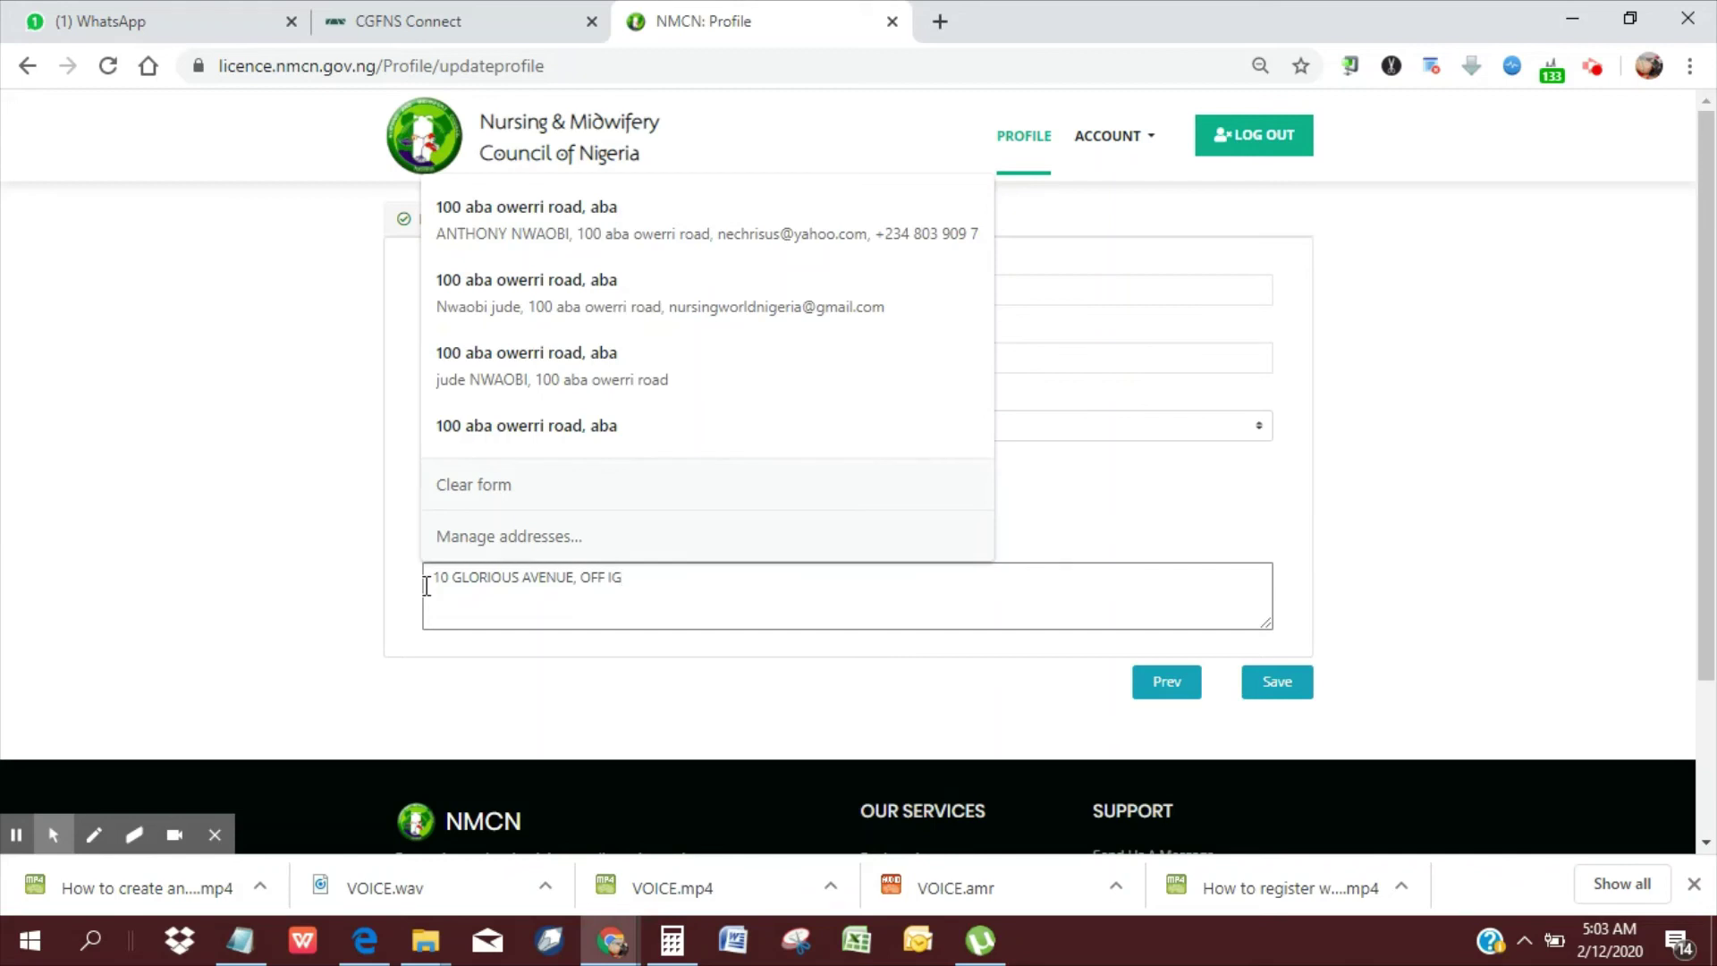
{"action": "left_click", "coordinate": [509, 592]}
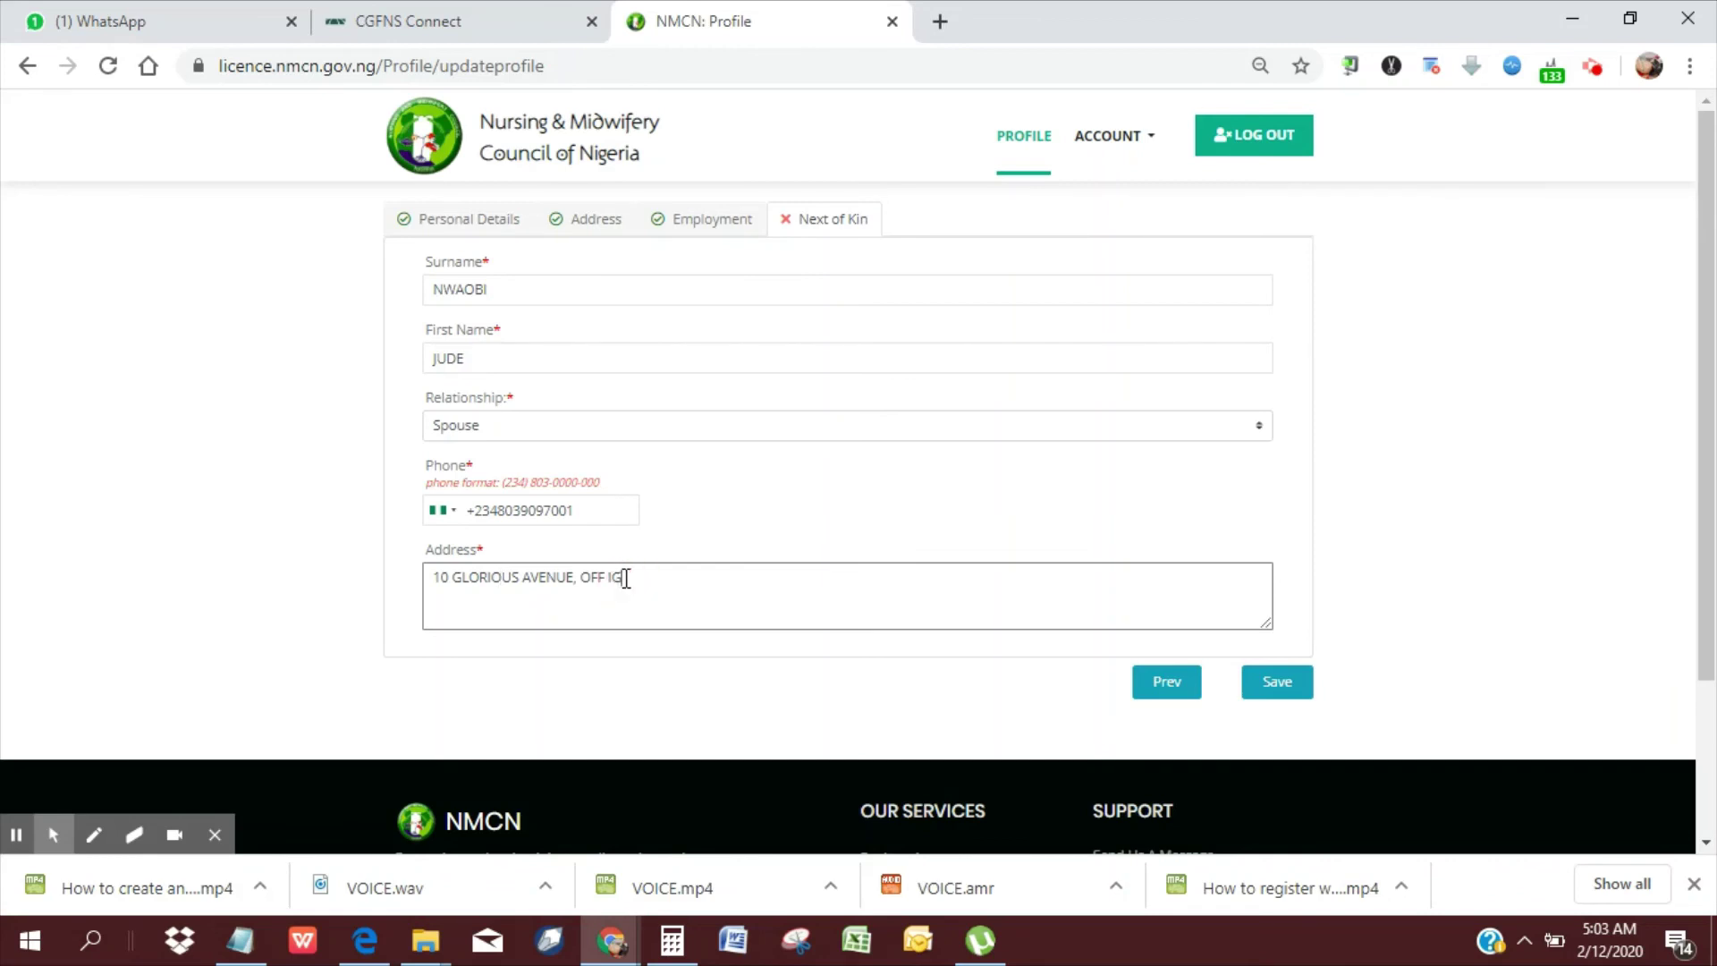
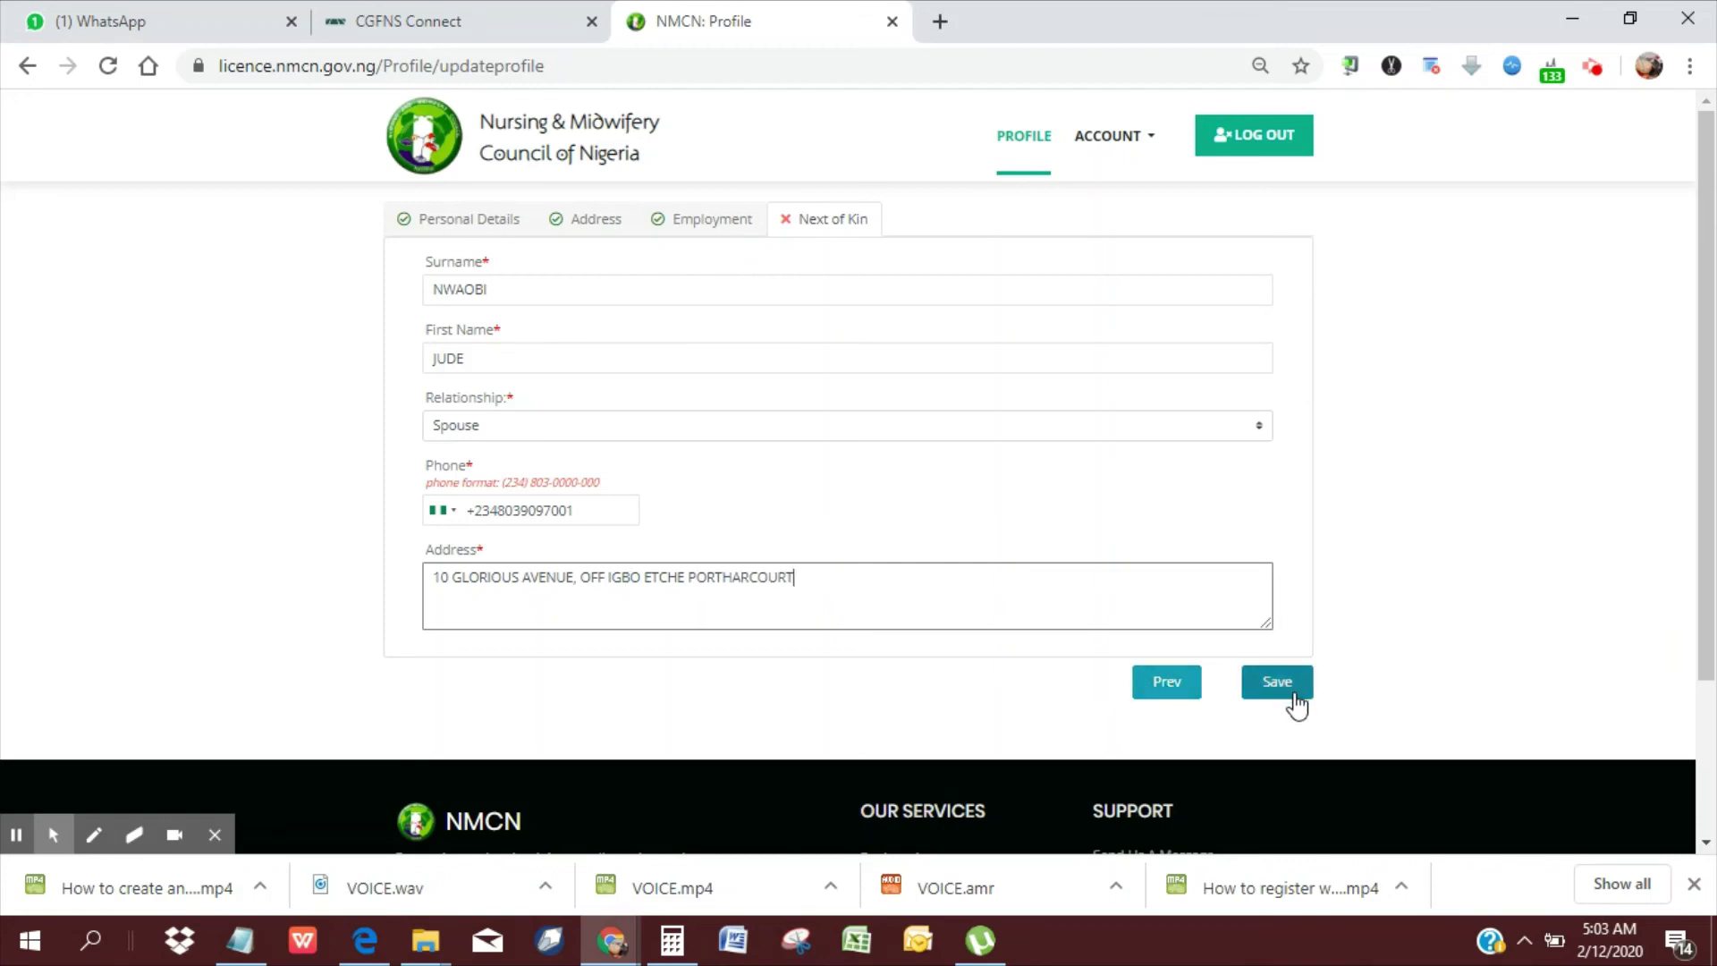
- Save the spouse's next-of-kin details to complete the profile
{"action": "left_click", "coordinate": [1282, 696]}
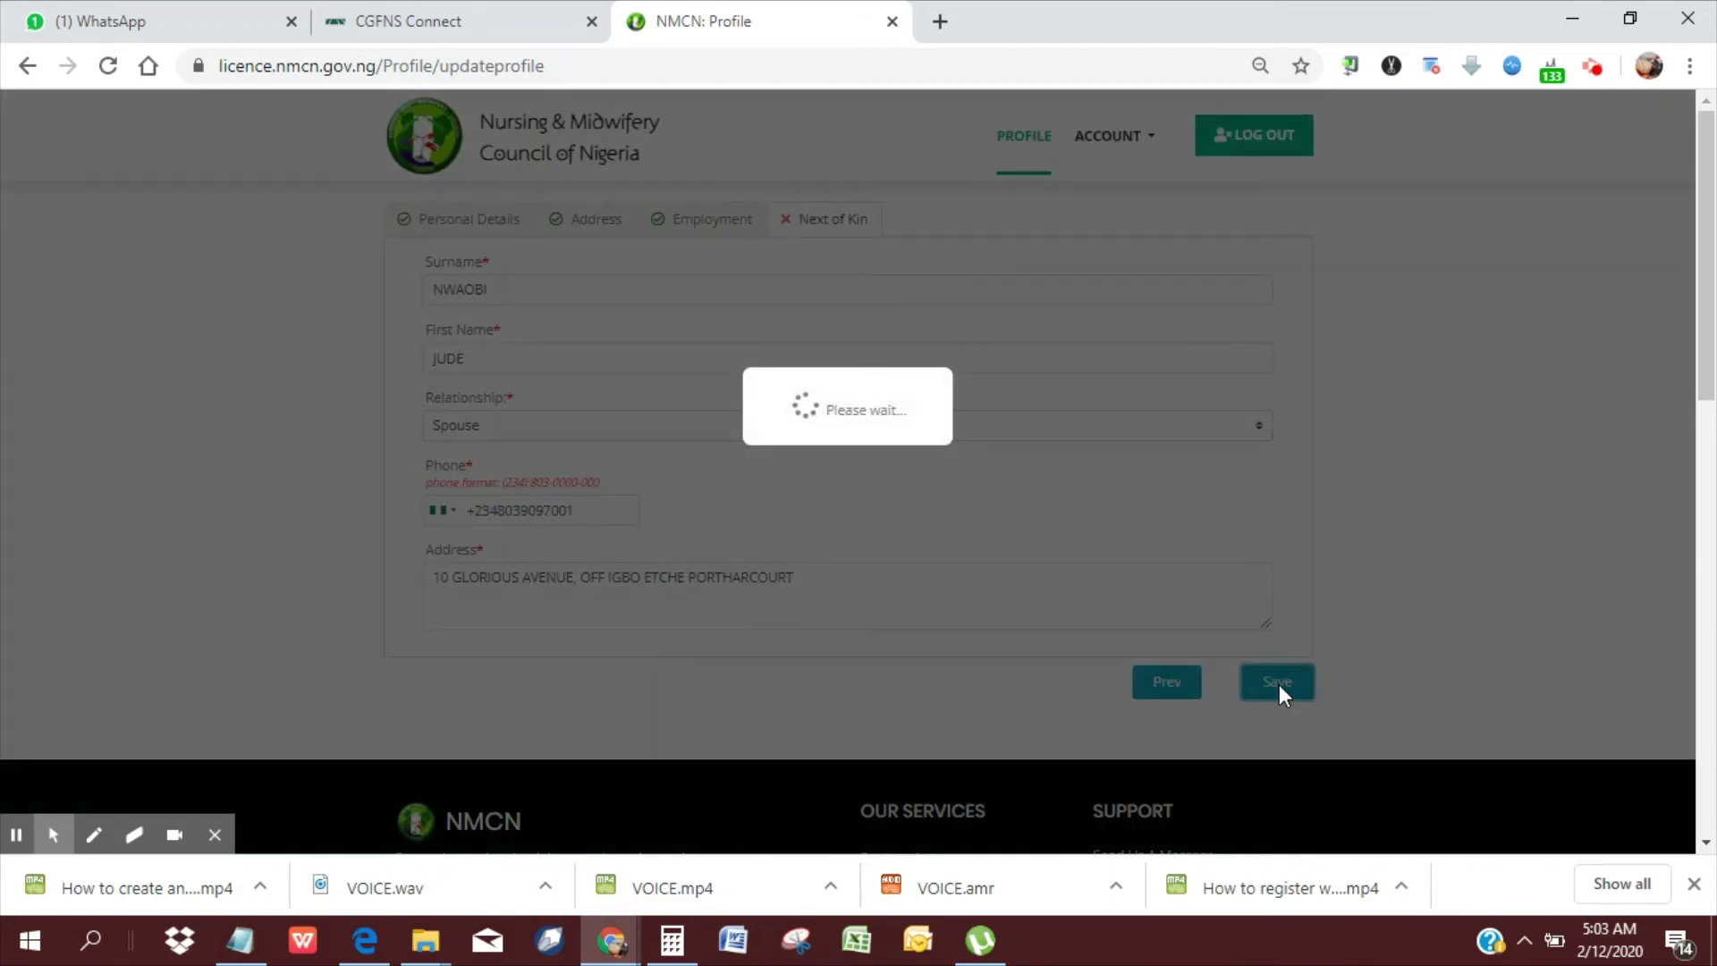